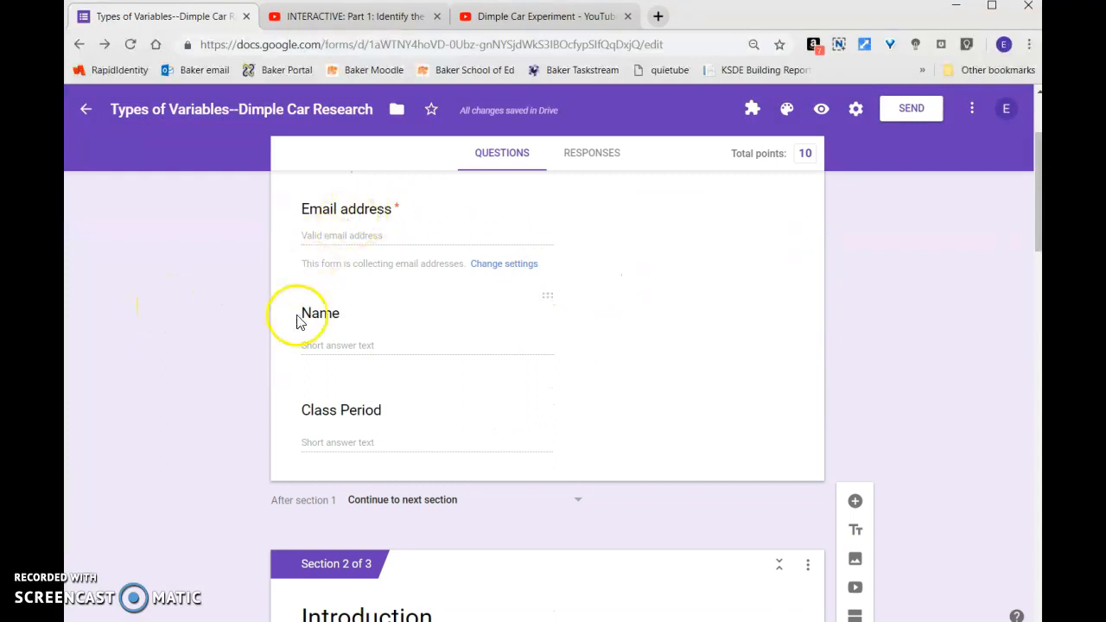
# Step: Review the questions in all sections of the form, from the name fields through the Introduction and Dimpled Car sections
pyautogui.scroll(-4, 384, 428)
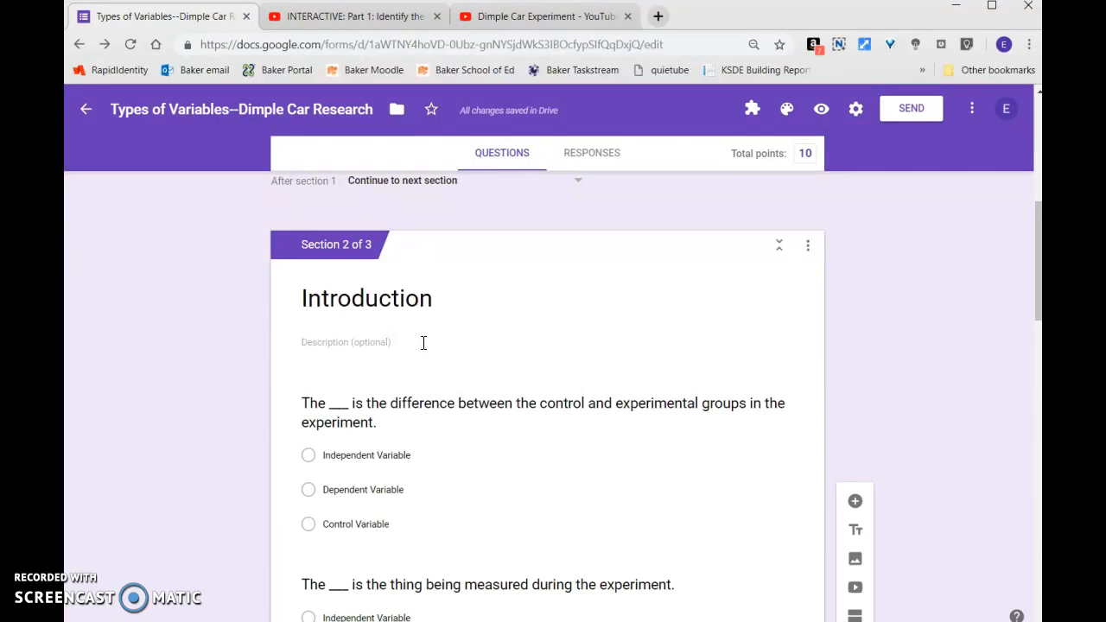
pyautogui.scroll(-2, 380, 354)
pyautogui.scroll(-2, 376, 510)
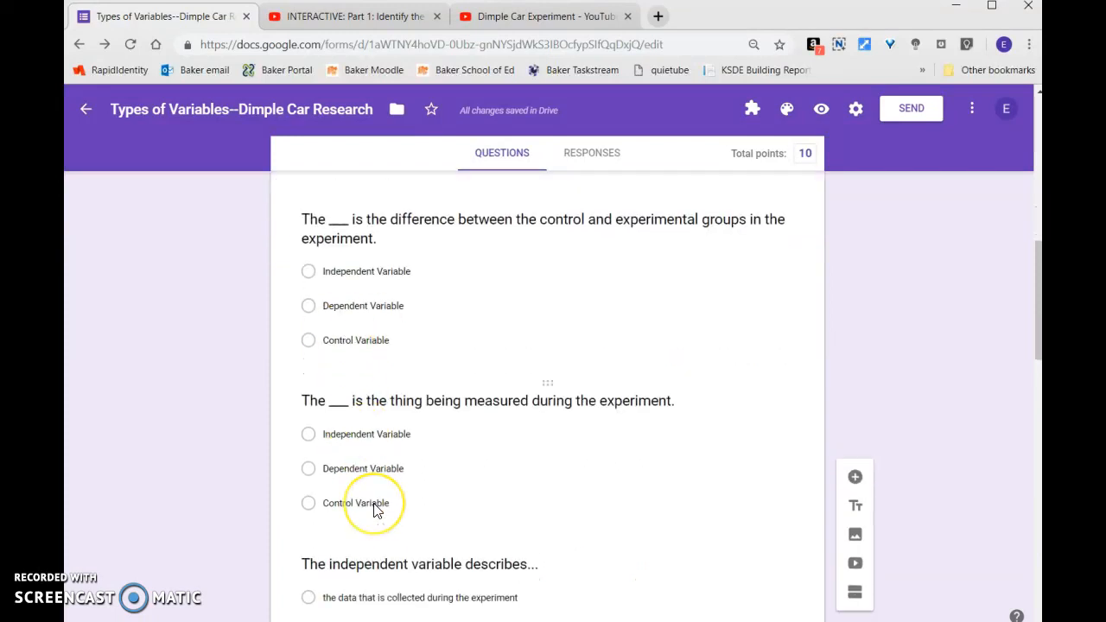
pyautogui.scroll(-4, 376, 510)
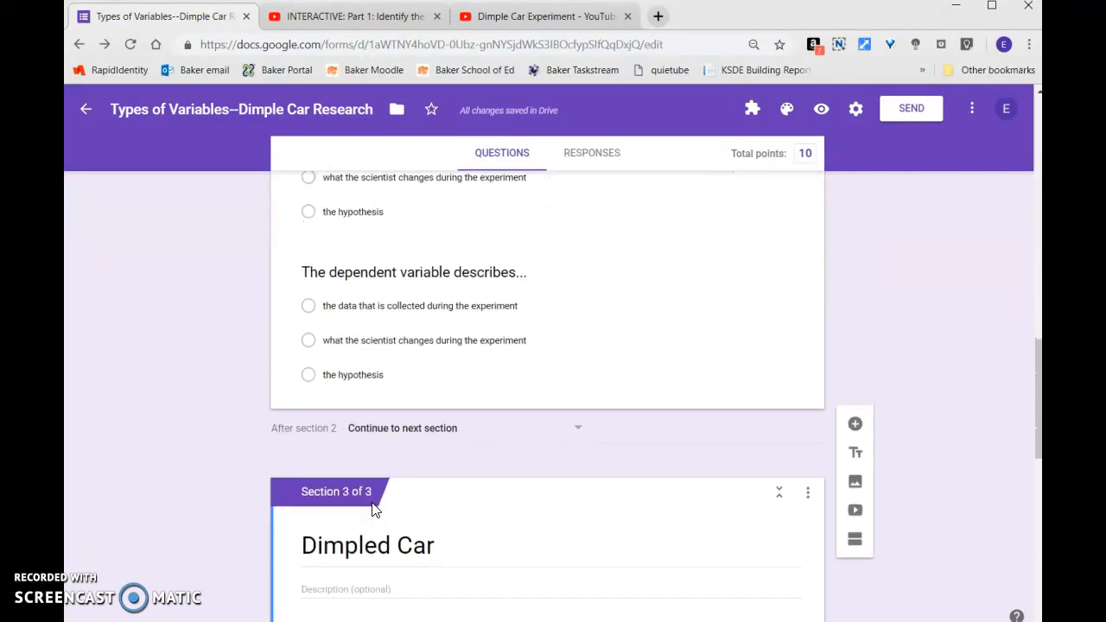
pyautogui.scroll(-2, 376, 510)
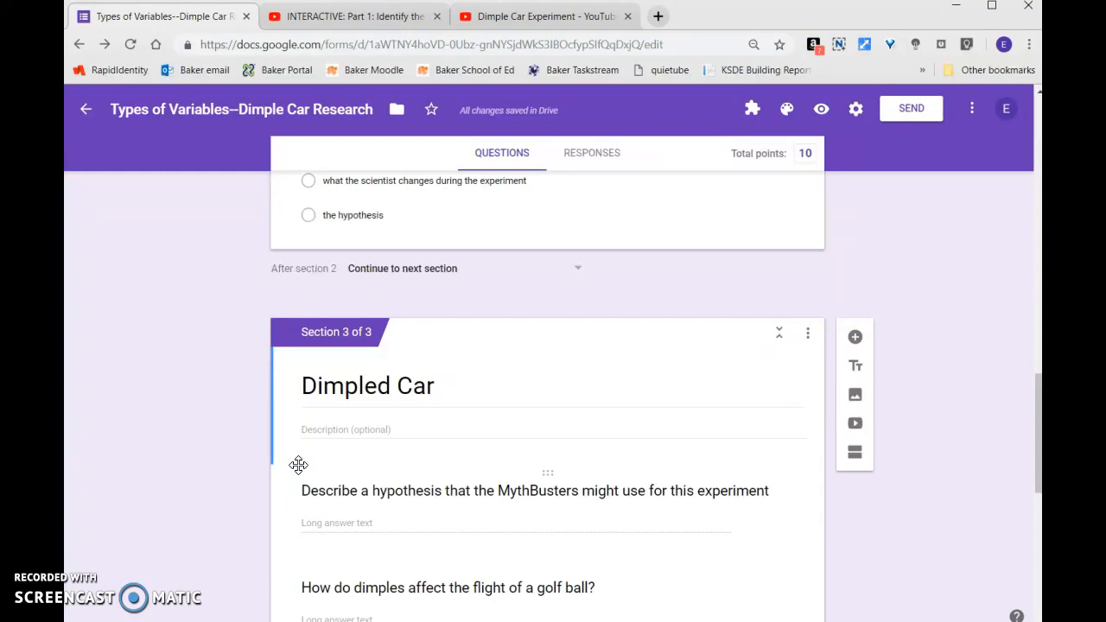
pyautogui.click(356, 458)
pyautogui.scroll(-3, 352, 458)
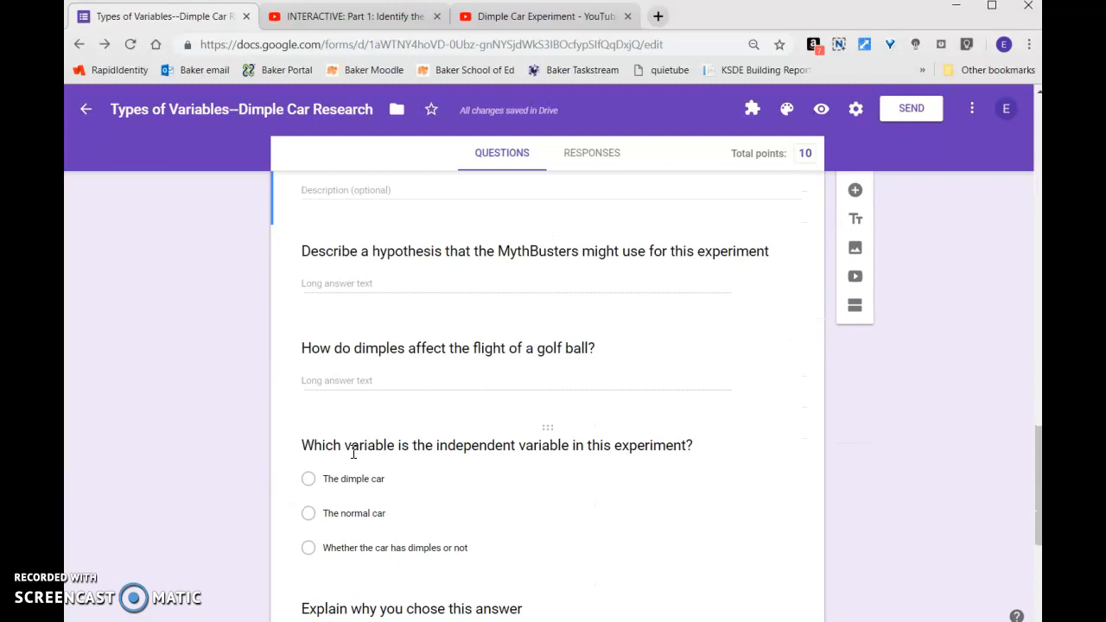
pyautogui.scroll(-4, 354, 454)
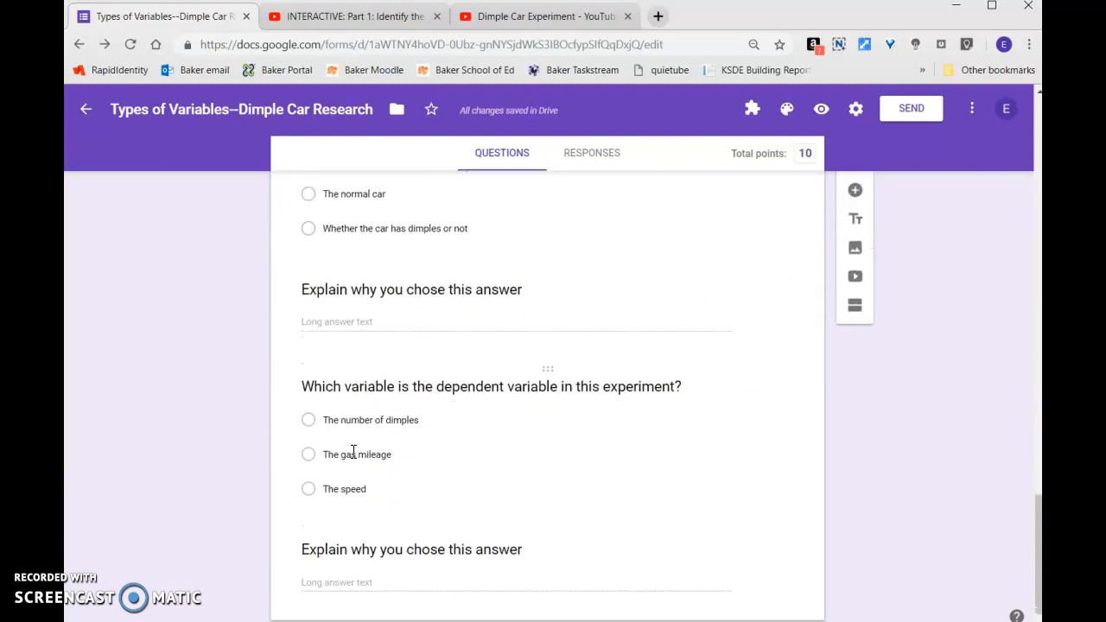
pyautogui.scroll(7, 354, 454)
pyautogui.scroll(6, 352, 458)
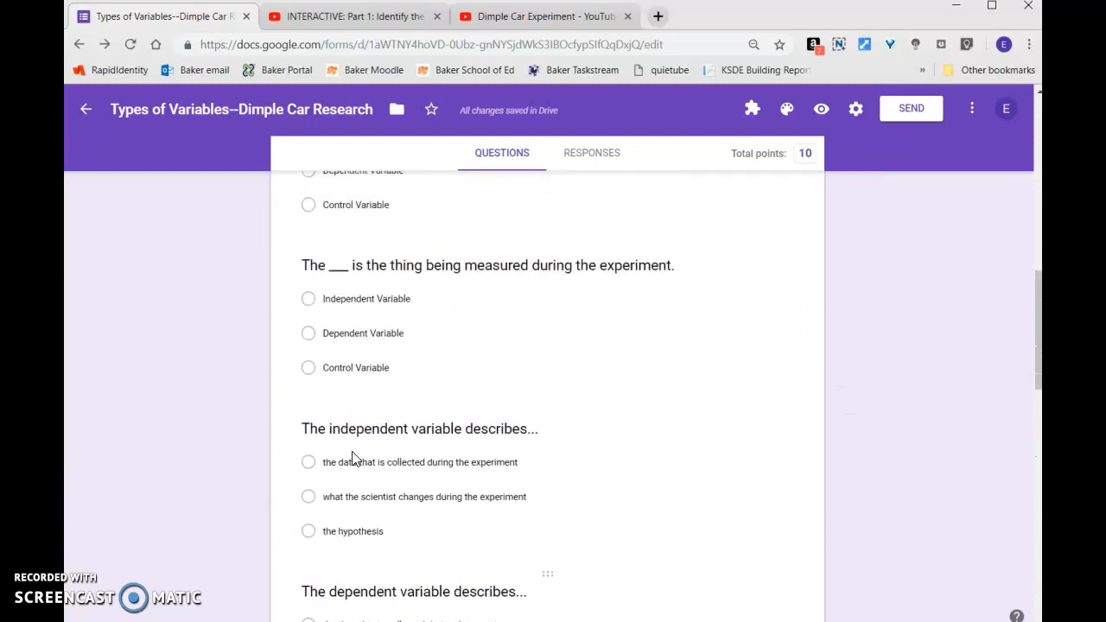
pyautogui.scroll(1, 353, 455)
pyautogui.scroll(3, 354, 454)
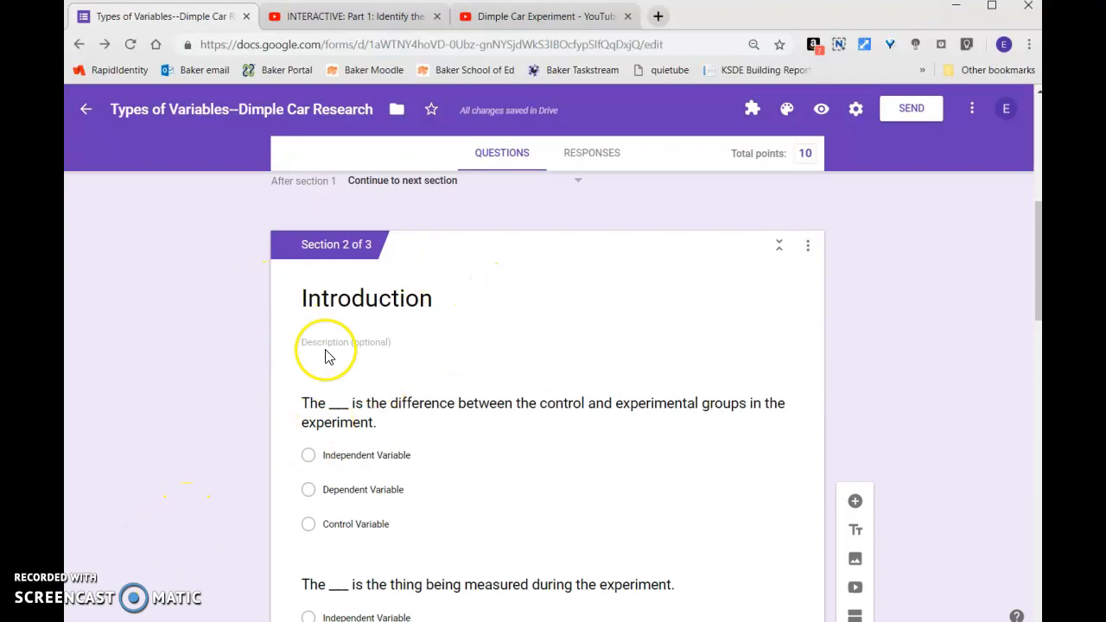
# Step: Start adding a video under the Introduction section title and copy the web address of the "INTERACTIVE: Part 1" MythBusters variables video from YouTube
pyautogui.click(284, 318)
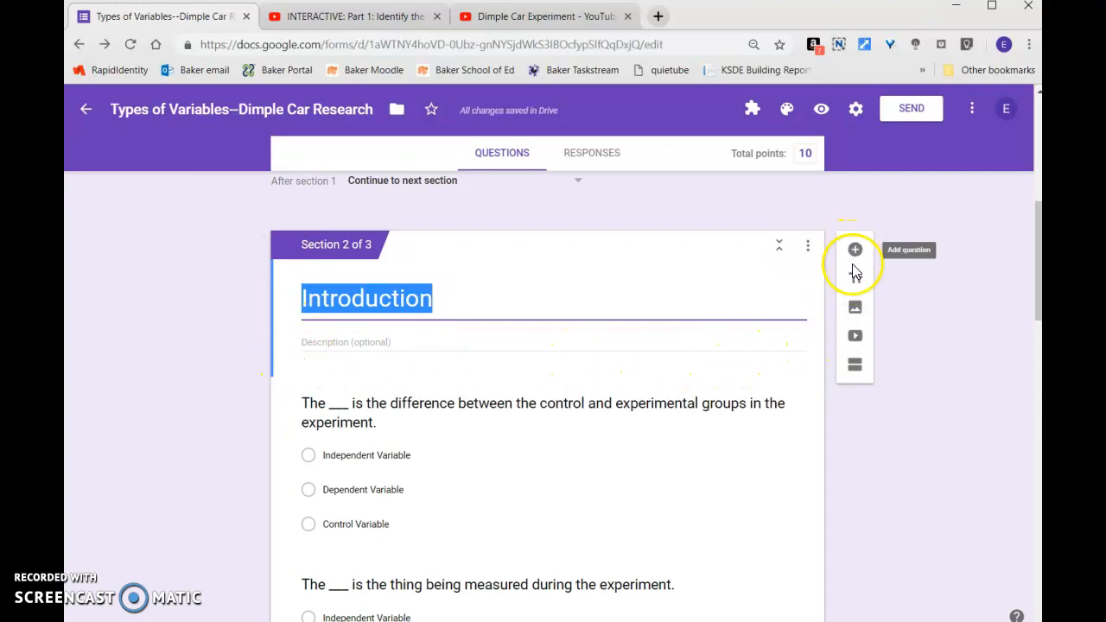
pyautogui.click(856, 339)
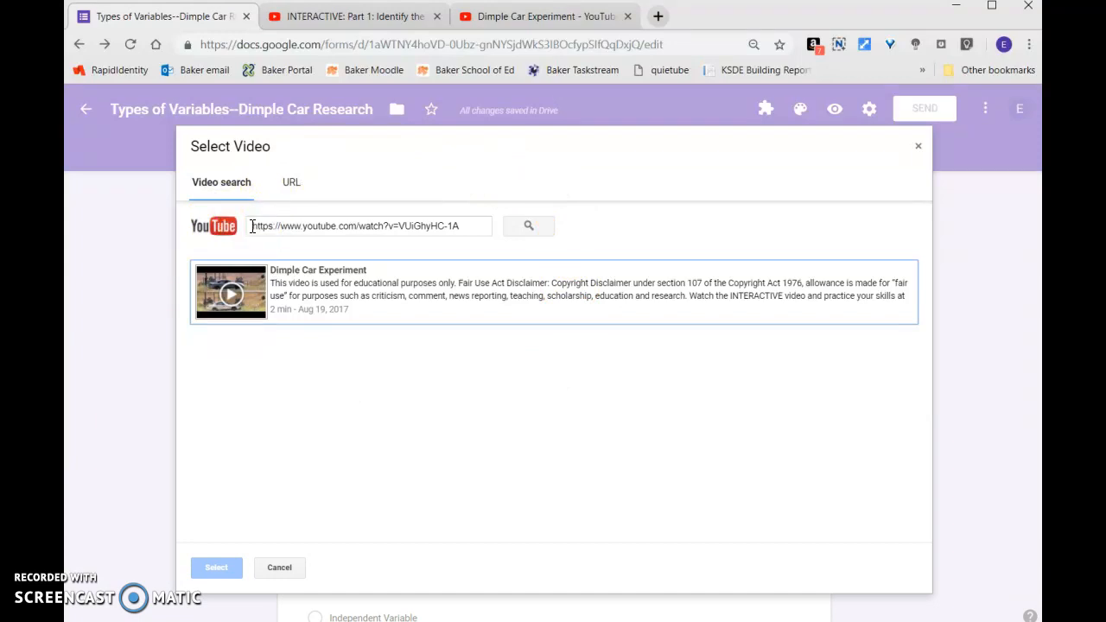
pyautogui.click(355, 19)
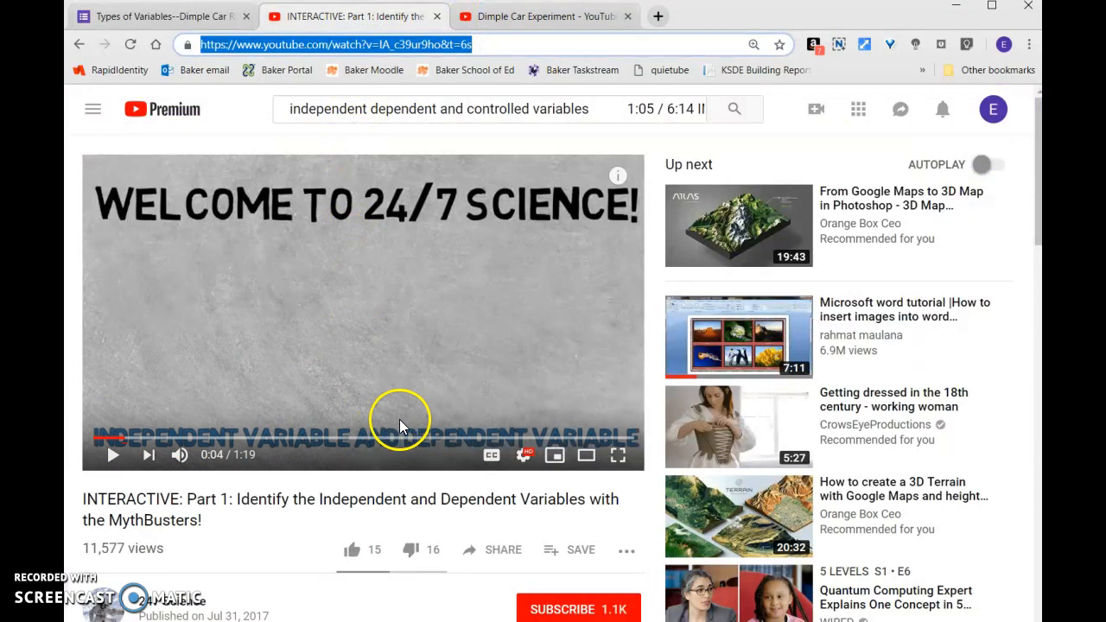
pyautogui.click(494, 45)
pyautogui.moveTo(495, 44); pyautogui.dragTo(193, 45)
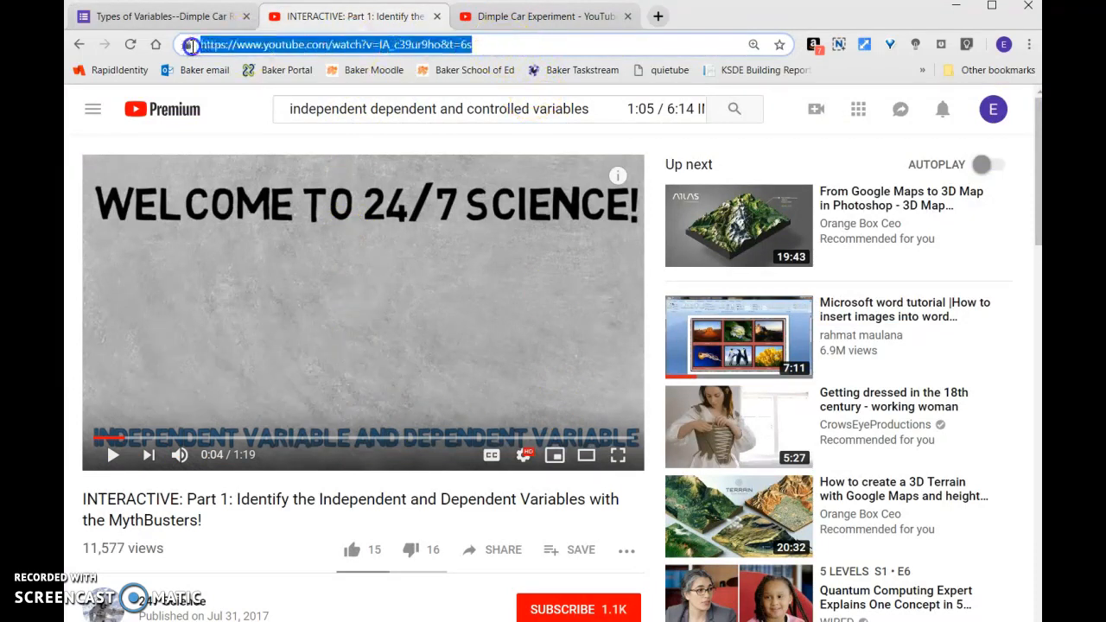
pyautogui.rightClick(246, 47)
pyautogui.click(278, 134)
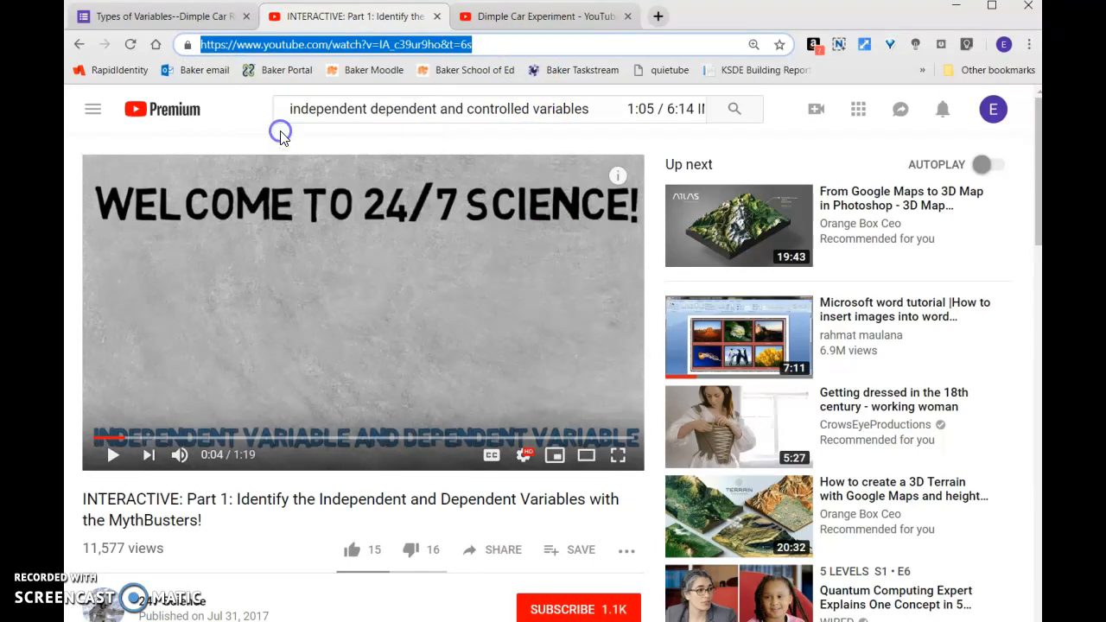
# Step: Back in the form, search for the video by the copied address and insert the "INTERACTIVE: Part 1" video into the Introduction section
pyautogui.click(163, 24)
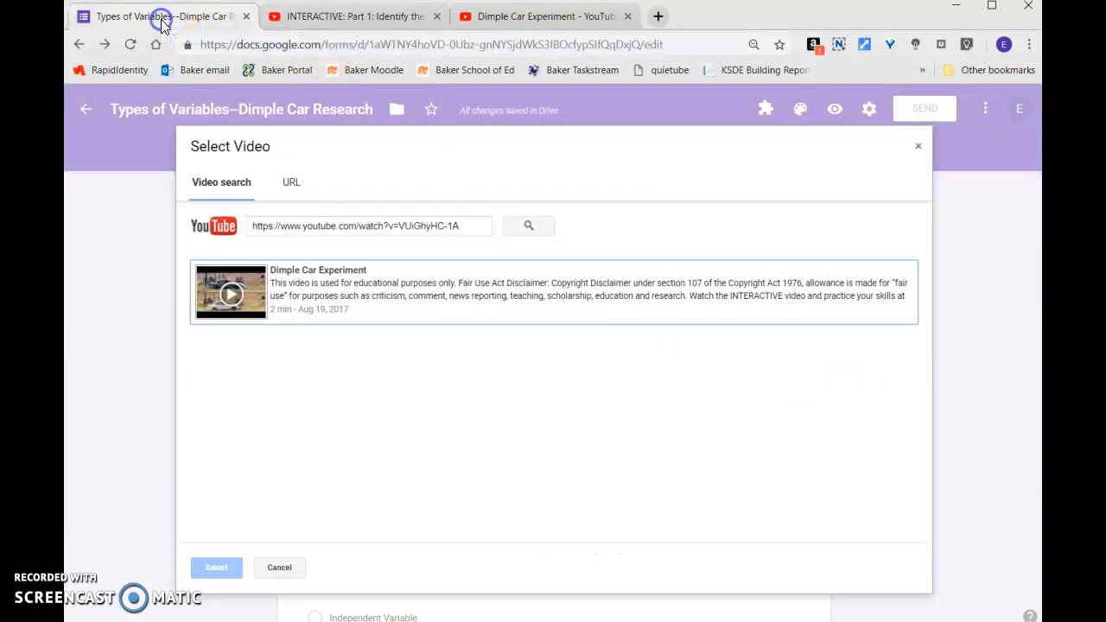
pyautogui.moveTo(481, 225); pyautogui.dragTo(195, 219)
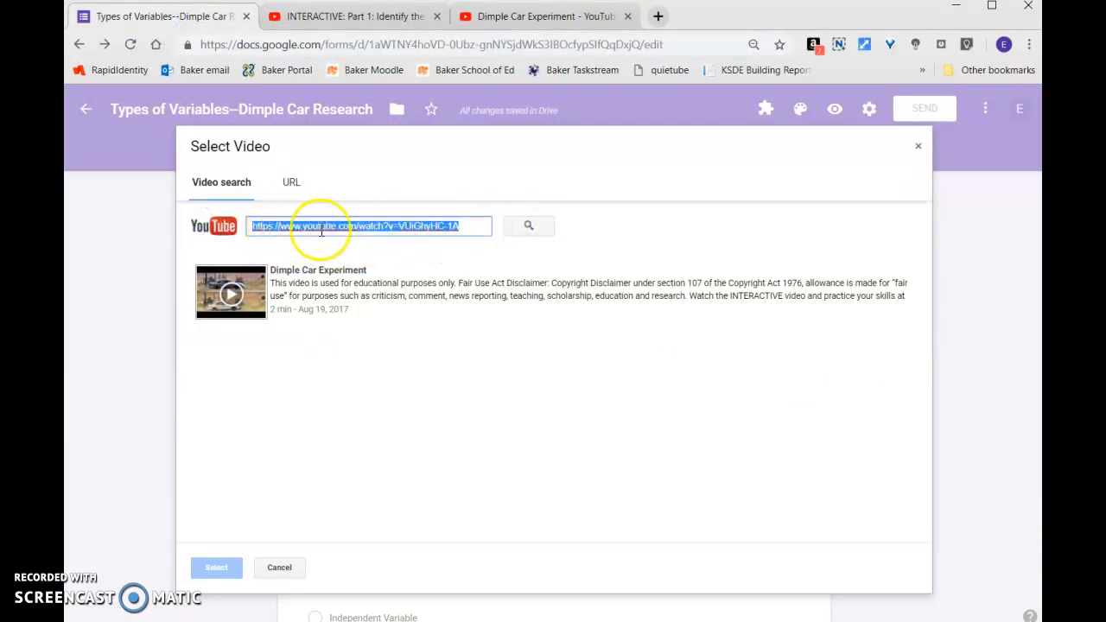
pyautogui.hotkey('ctrl', 'v')
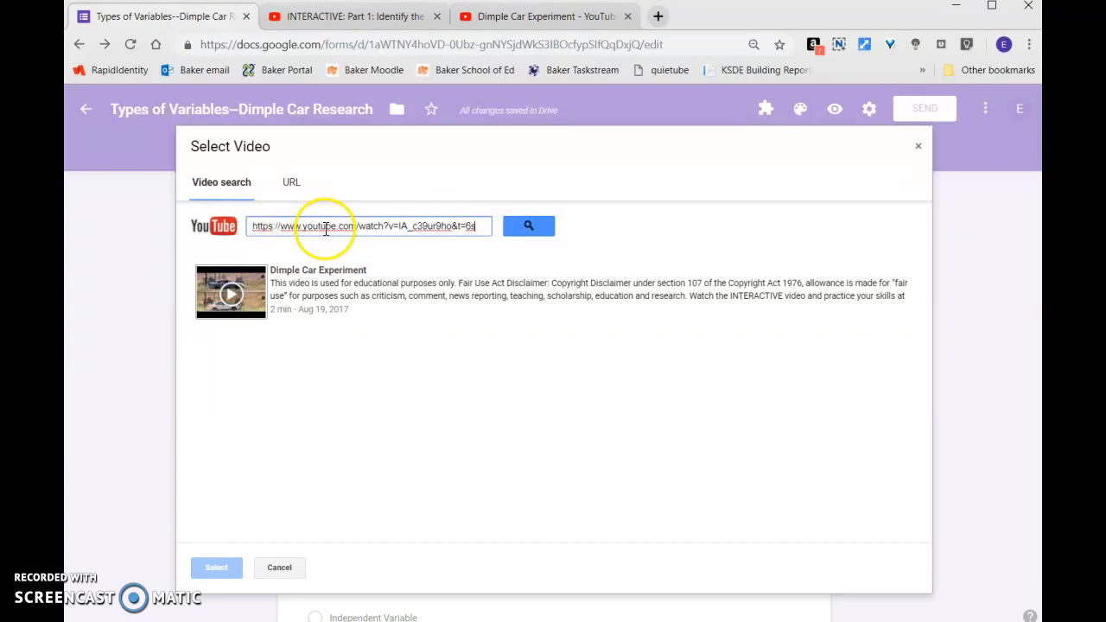
pyautogui.click(525, 226)
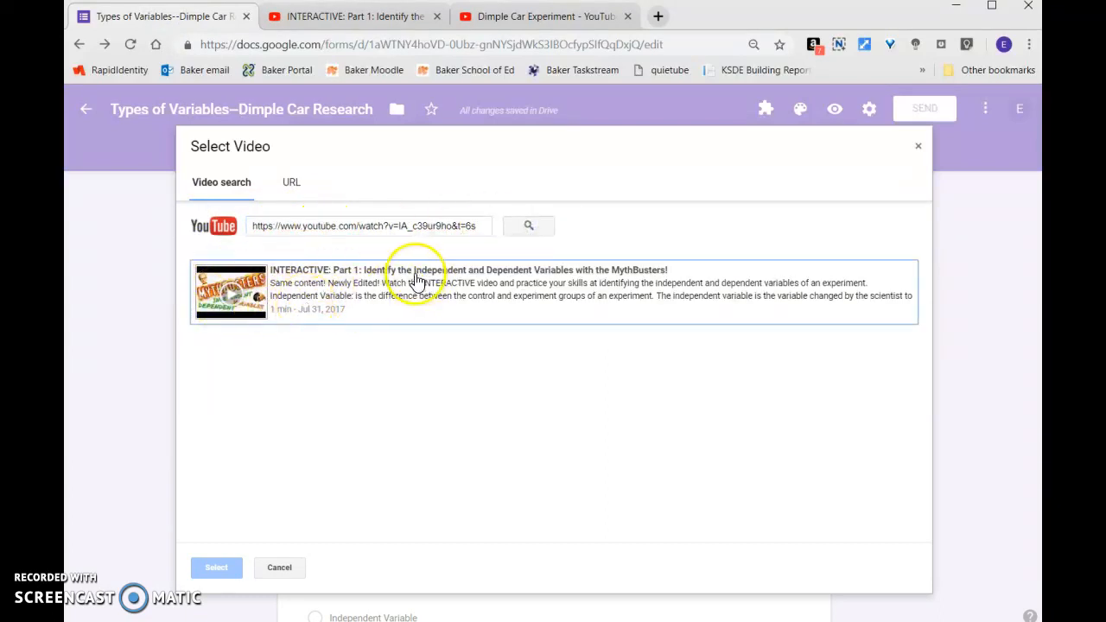
pyautogui.click(339, 281)
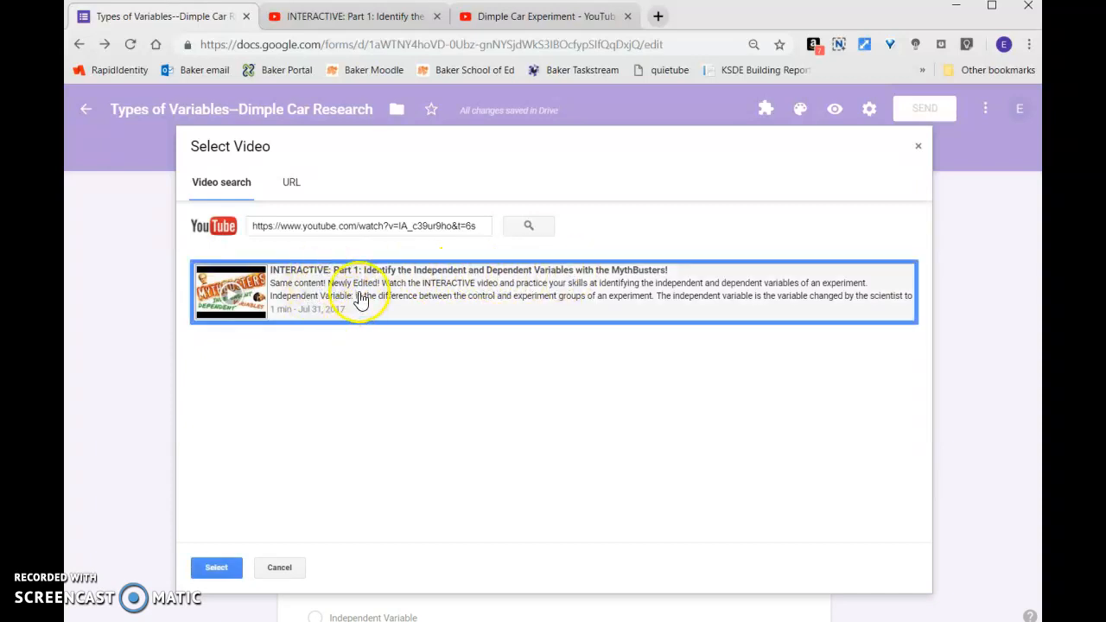
pyautogui.click(213, 571)
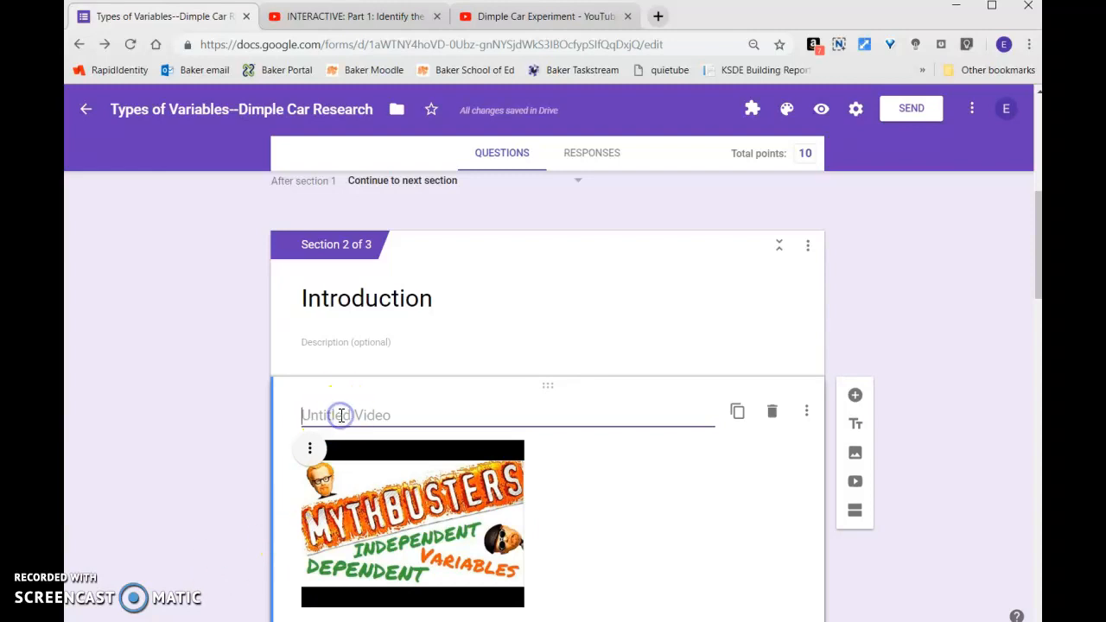
# Step: Title the inserted video "Watch this video to review the difference between independent and dependent events. Then, answer the questions."
pyautogui.scroll(-1, 341, 416)
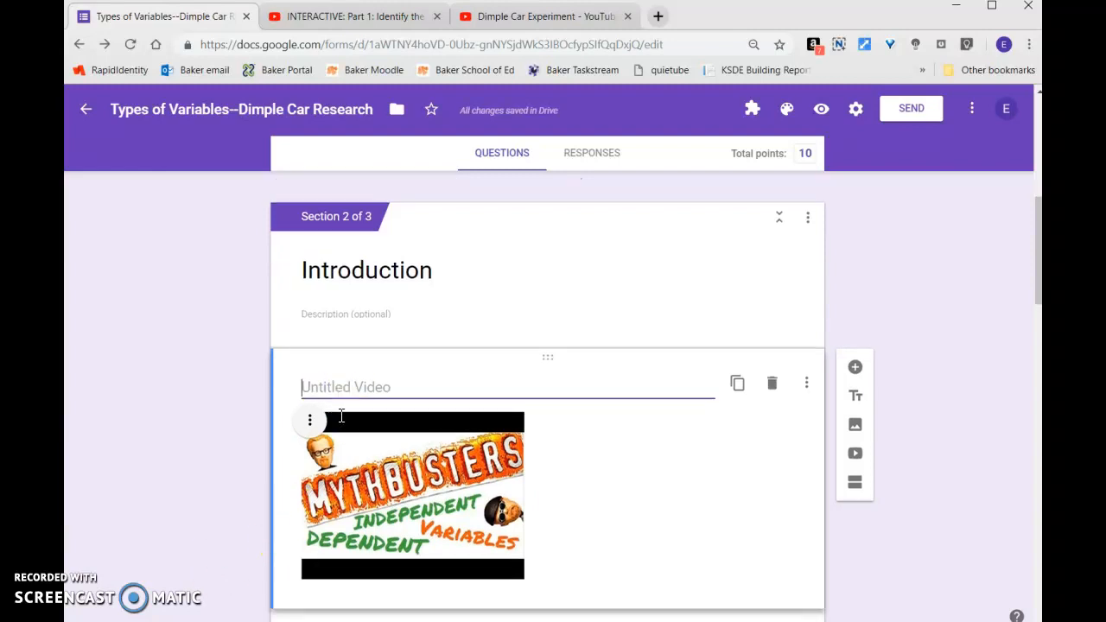
pyautogui.click(354, 337)
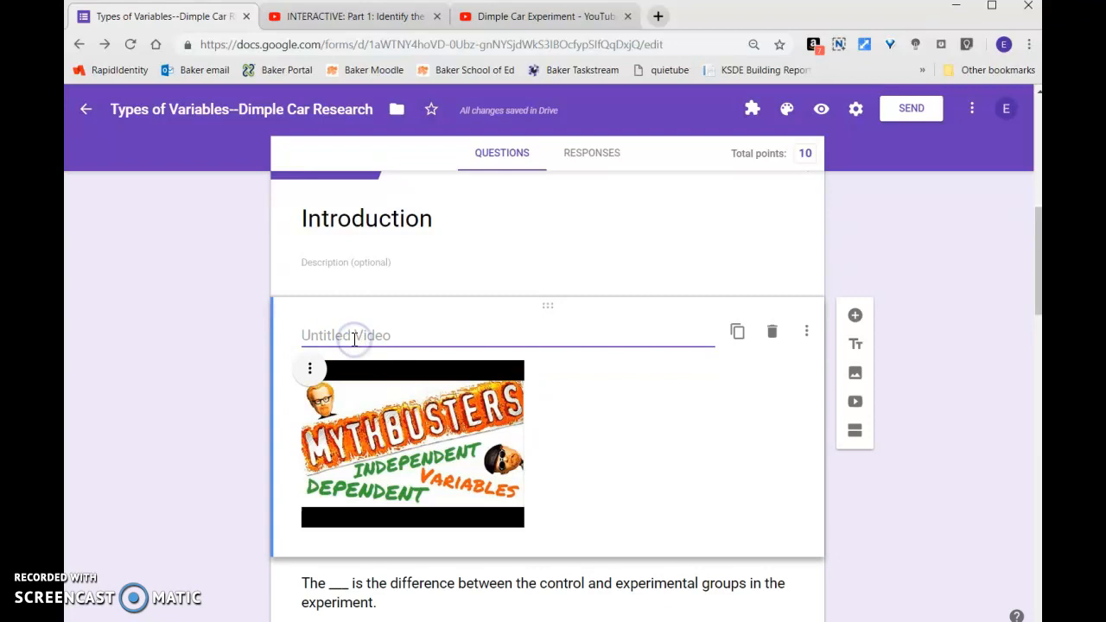
pyautogui.write('Watch this video to review')
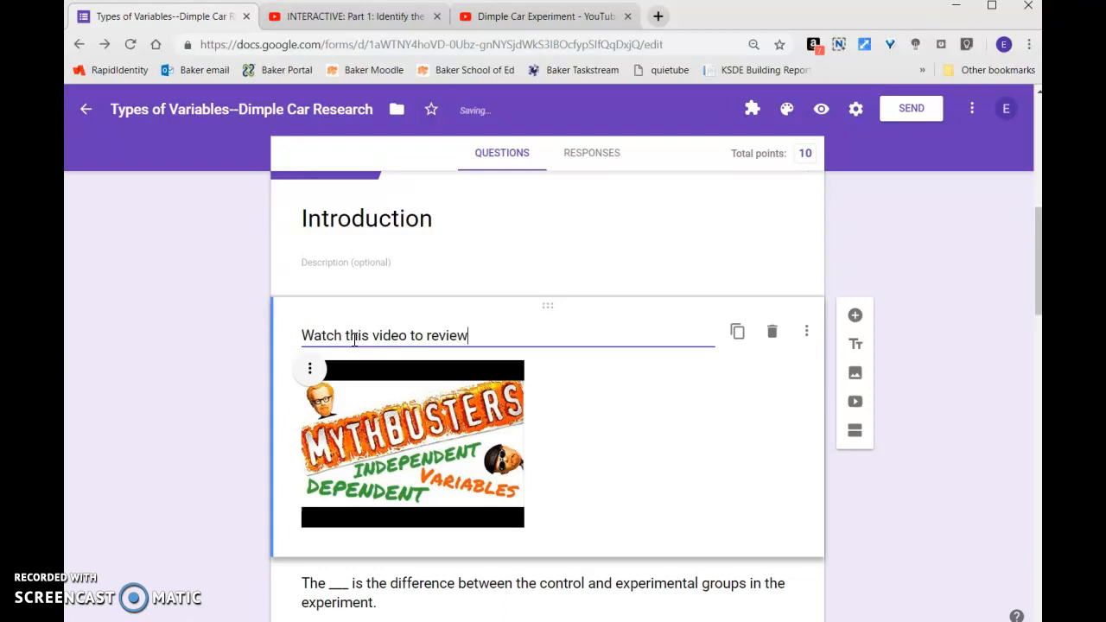
pyautogui.write('erence between ind')
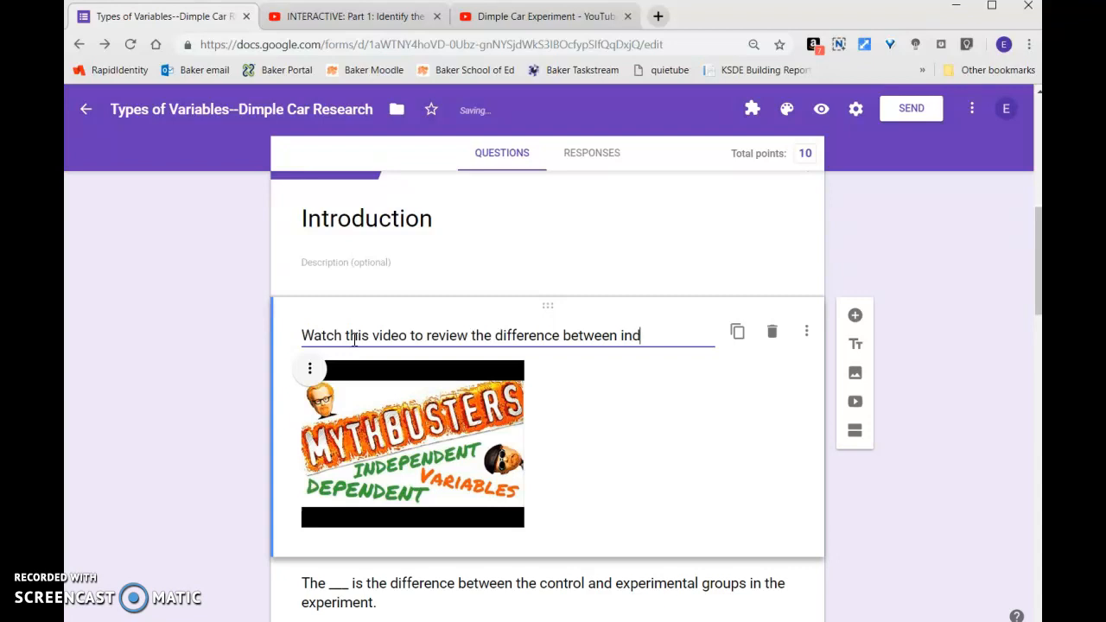
pyautogui.write('ependent and dependent events. Then, ans')
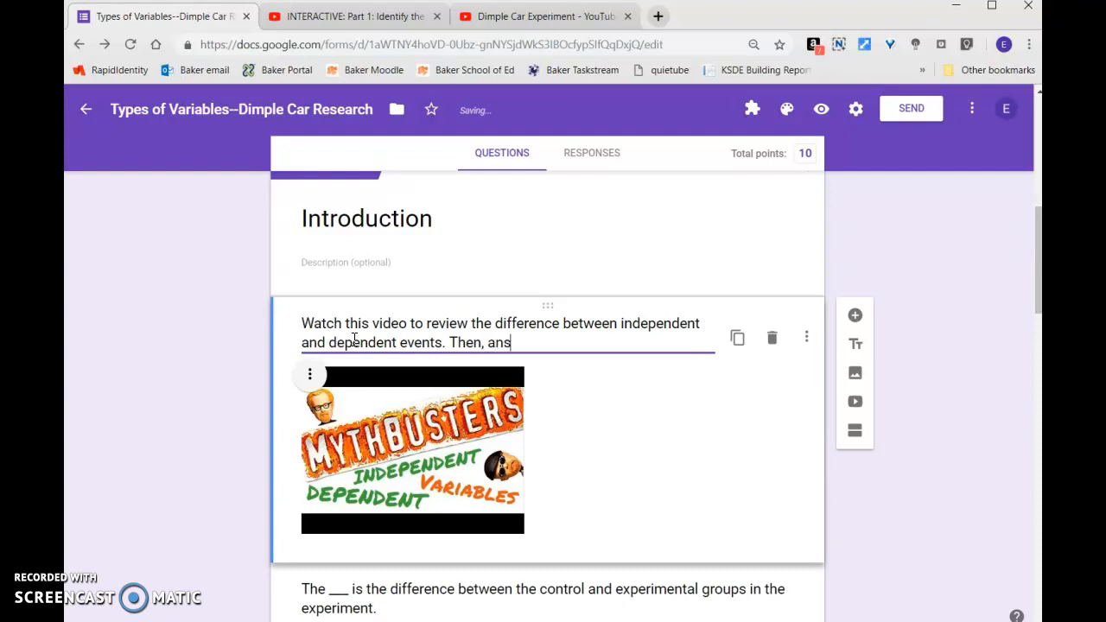
pyautogui.write('the questions.')
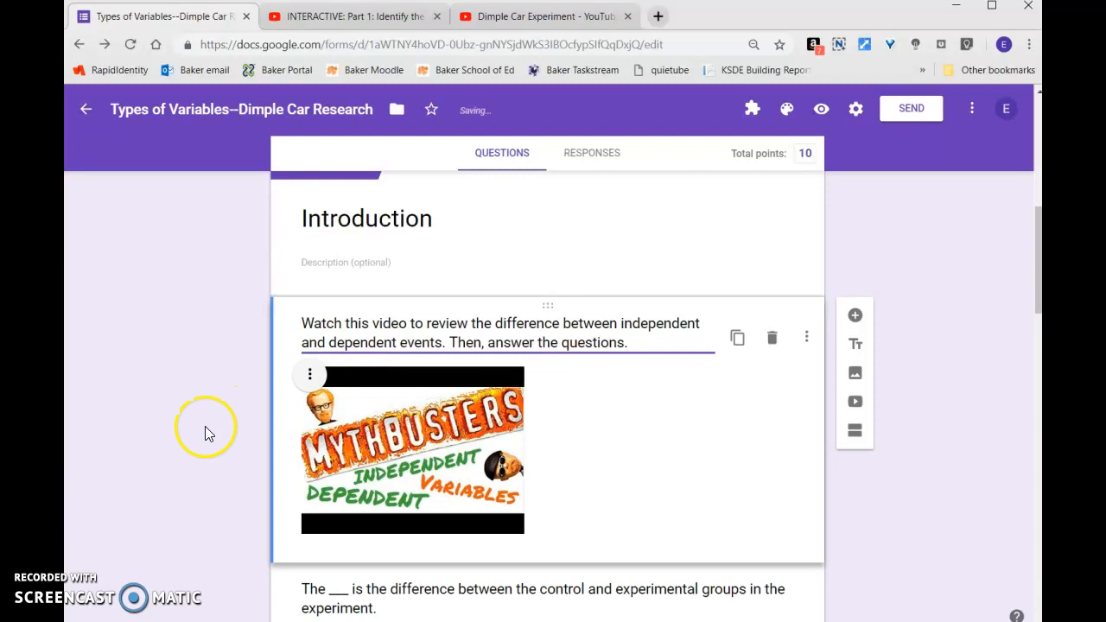
pyautogui.click(217, 413)
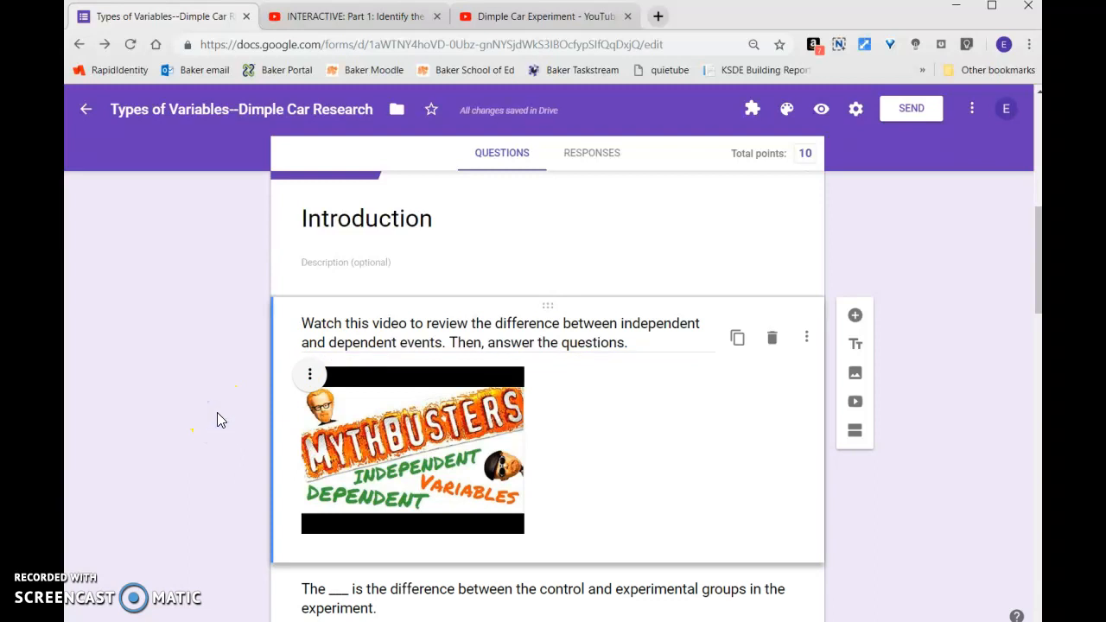
# Step: Start adding a video under the Dimpled Car title in section 3
pyautogui.scroll(-5, 217, 420)
pyautogui.scroll(-5, 217, 420)
pyautogui.scroll(-2, 217, 412)
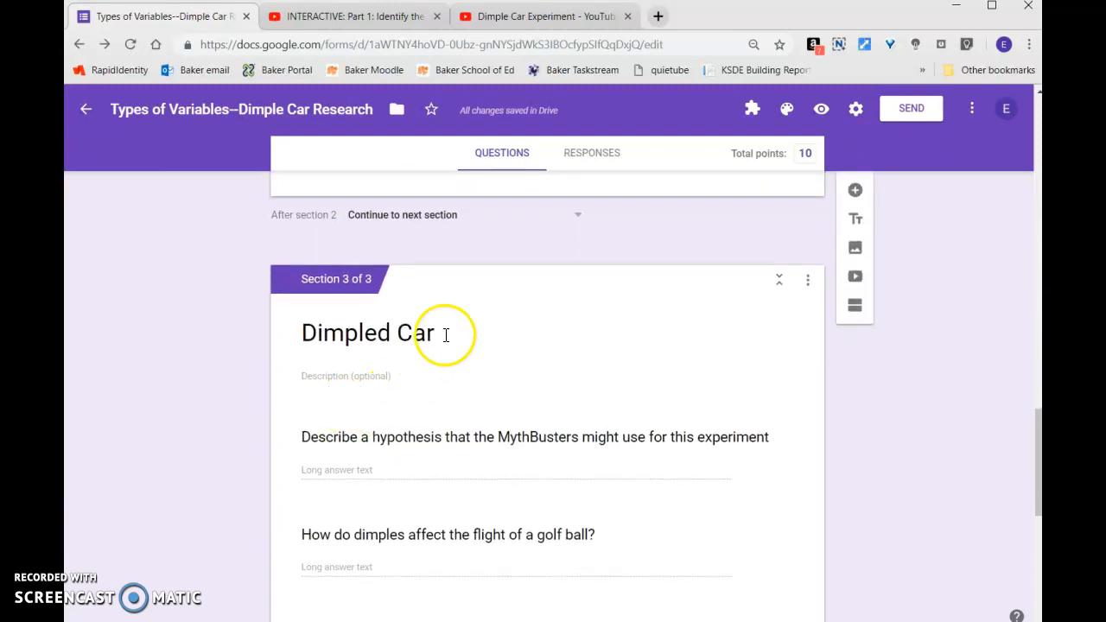
pyautogui.tripleClick(458, 339)
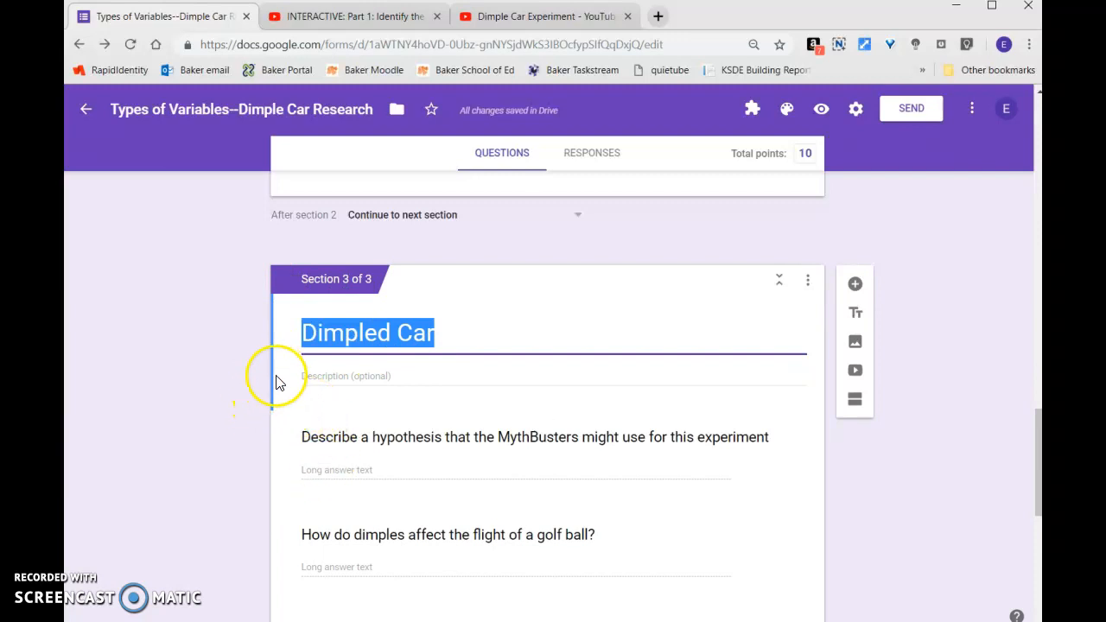
pyautogui.click(857, 377)
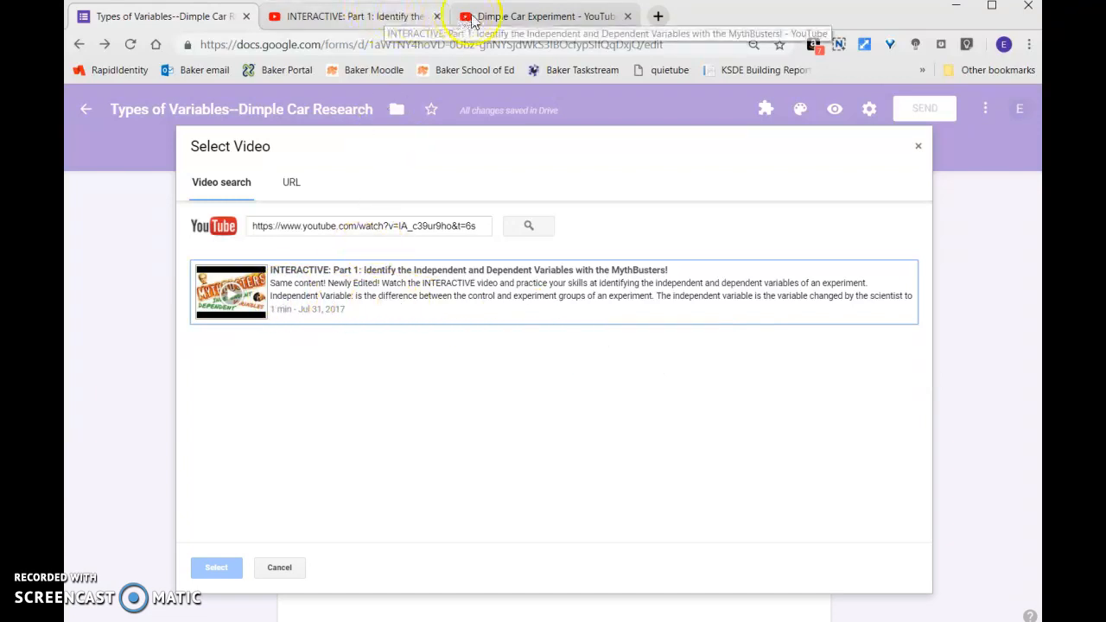
# Step: Switch to YouTube and copy the web address of the Dimple Car Experiment video
pyautogui.click(512, 18)
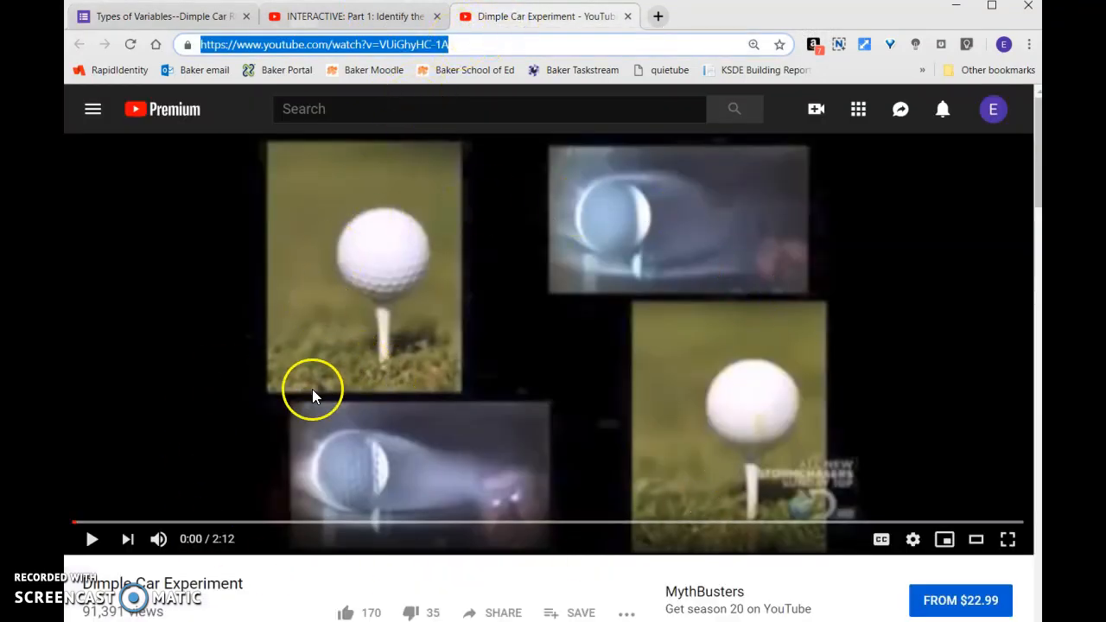
pyautogui.moveTo(487, 44); pyautogui.dragTo(164, 45)
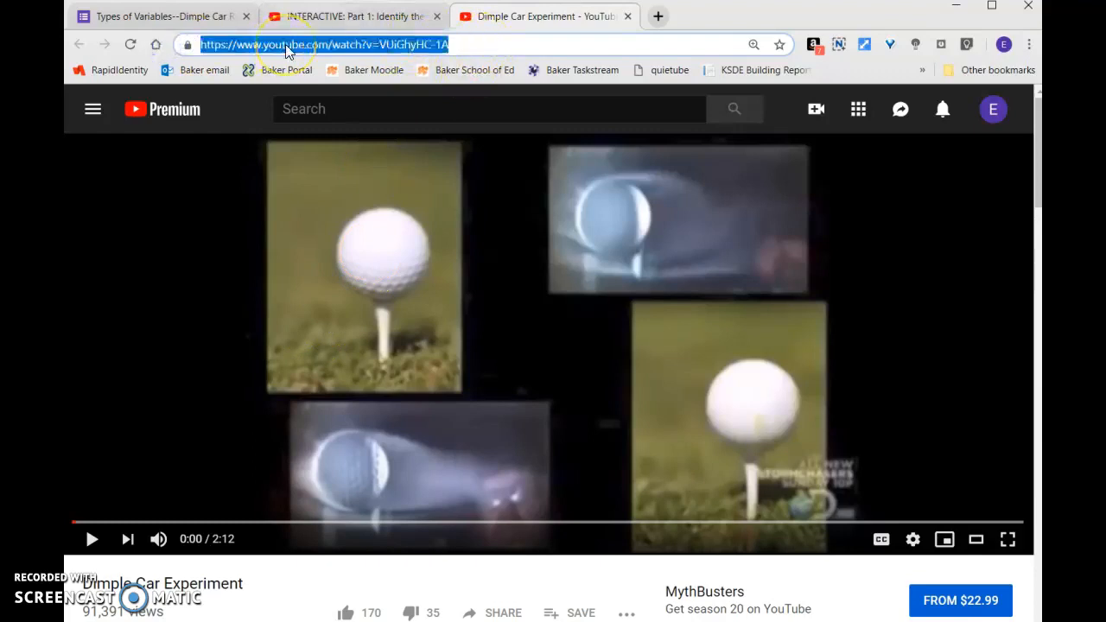
pyautogui.rightClick(286, 45)
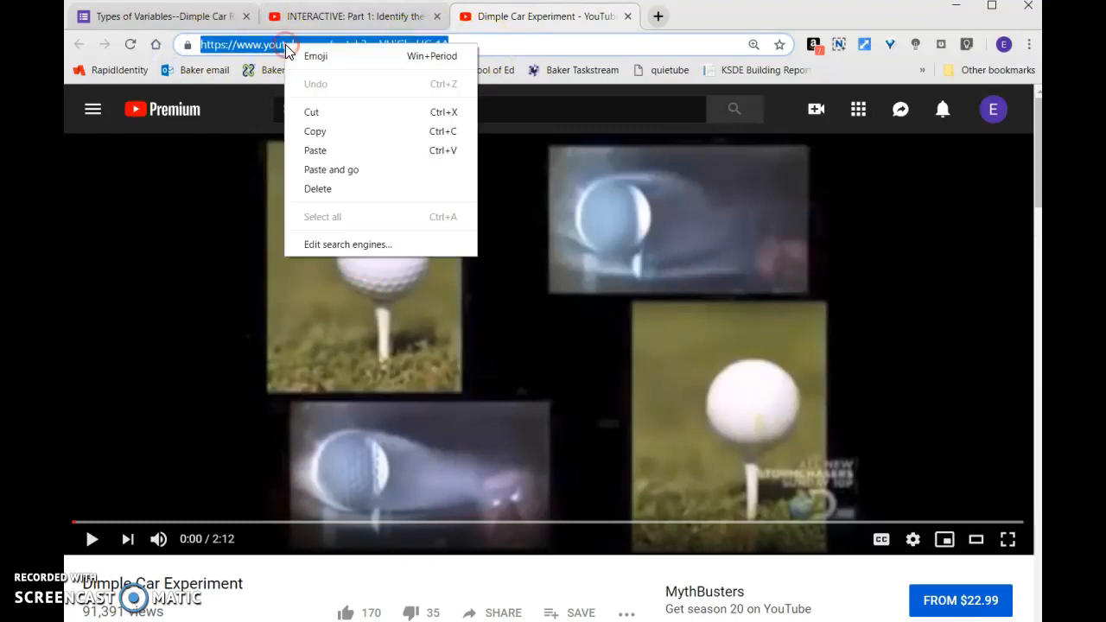
pyautogui.click(318, 135)
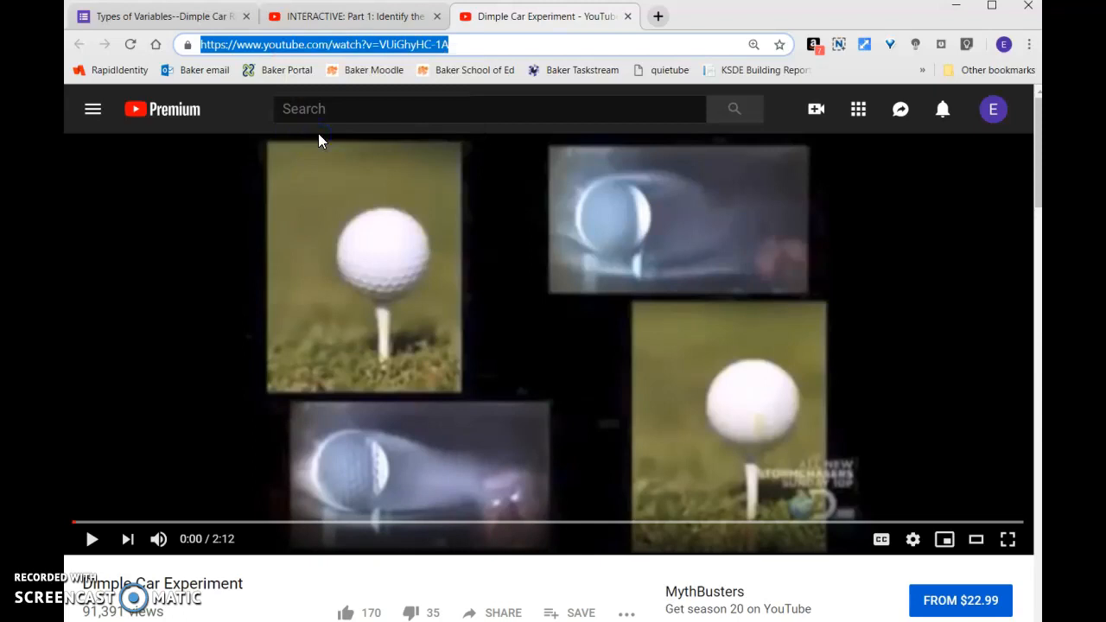
# Step: Back in the form, search for the video by the copied address and insert the Dimple Car Experiment video into the Dimpled Car section
pyautogui.click(191, 16)
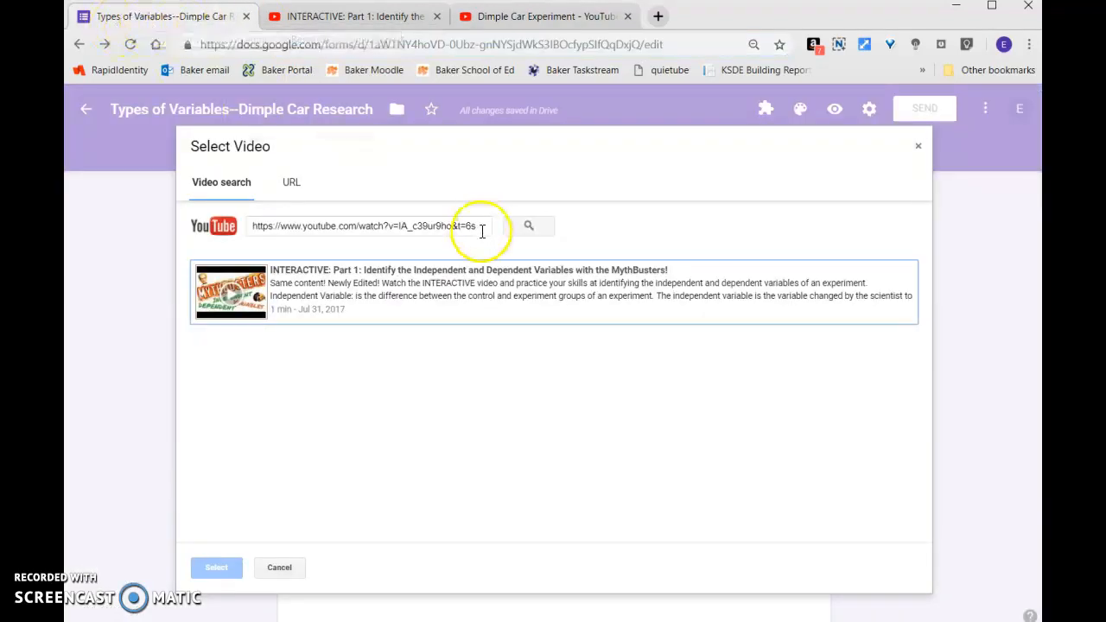
pyautogui.moveTo(476, 225); pyautogui.dragTo(222, 226)
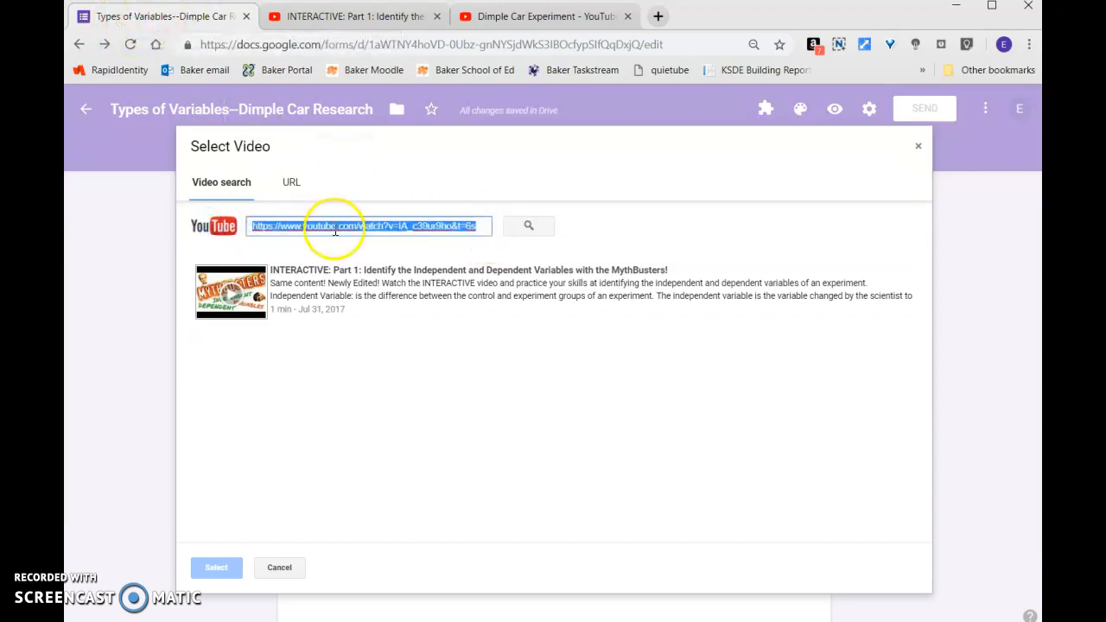
pyautogui.hotkey('ctrl', 'v')
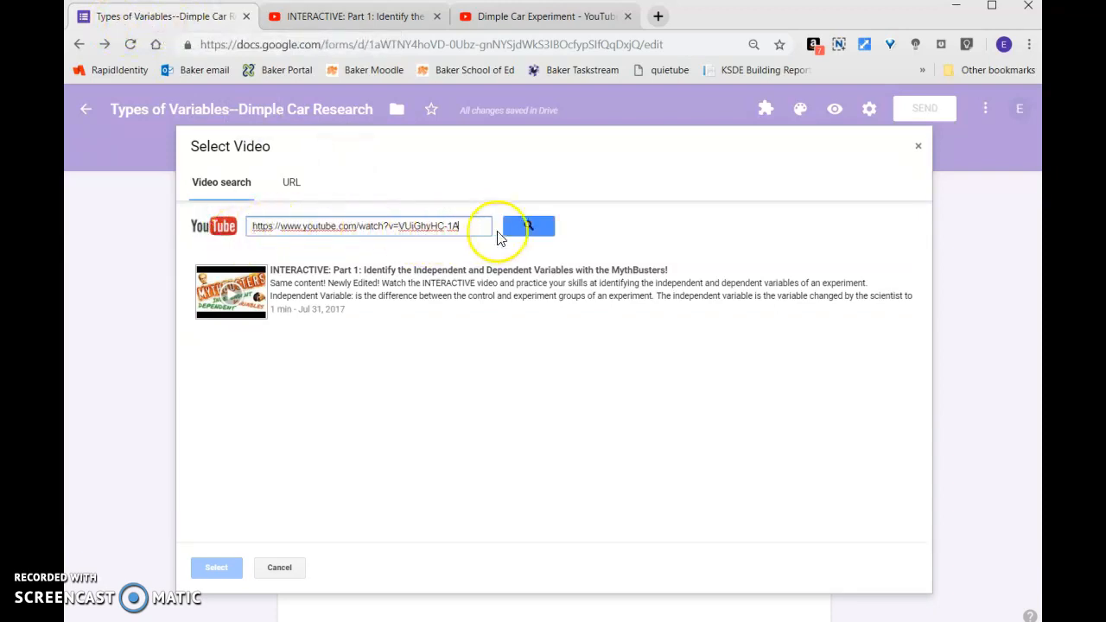
pyautogui.click(519, 227)
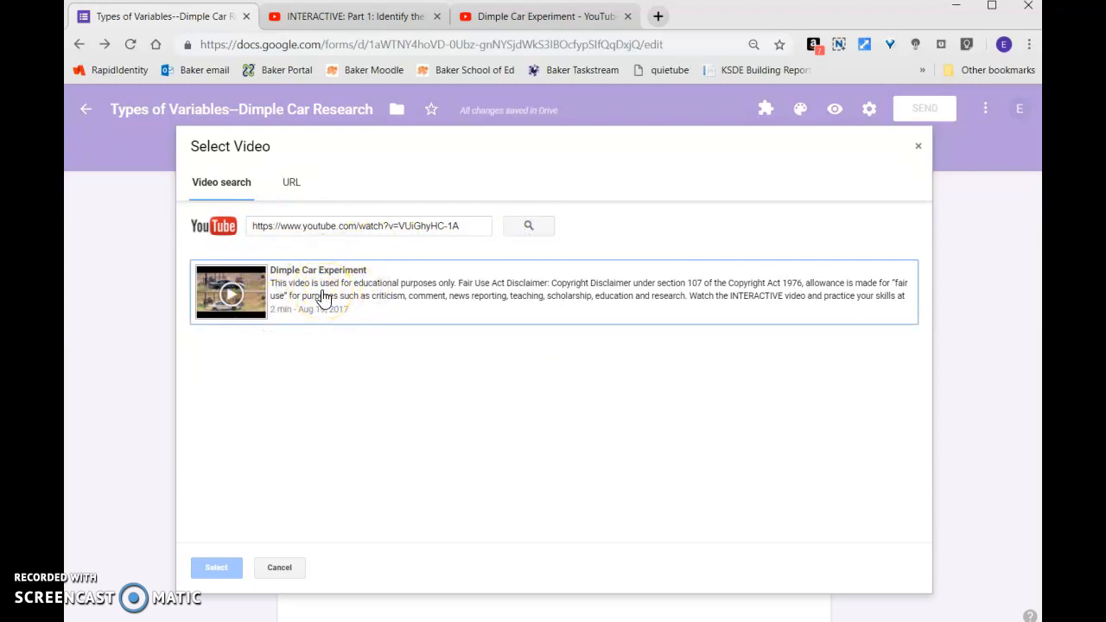
pyautogui.click(408, 269)
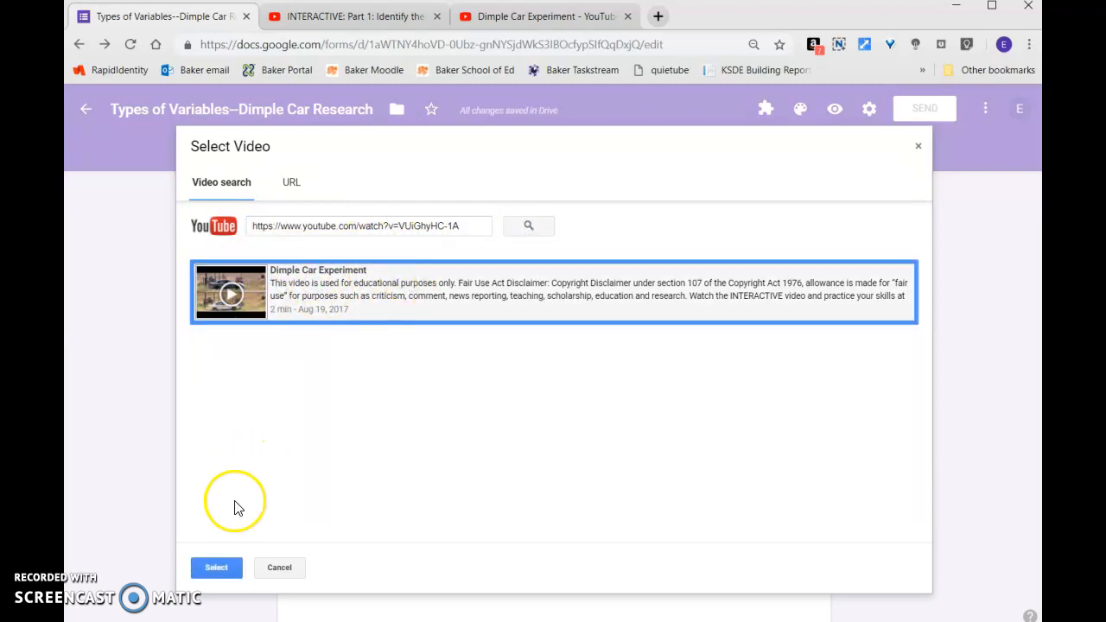
pyautogui.click(217, 569)
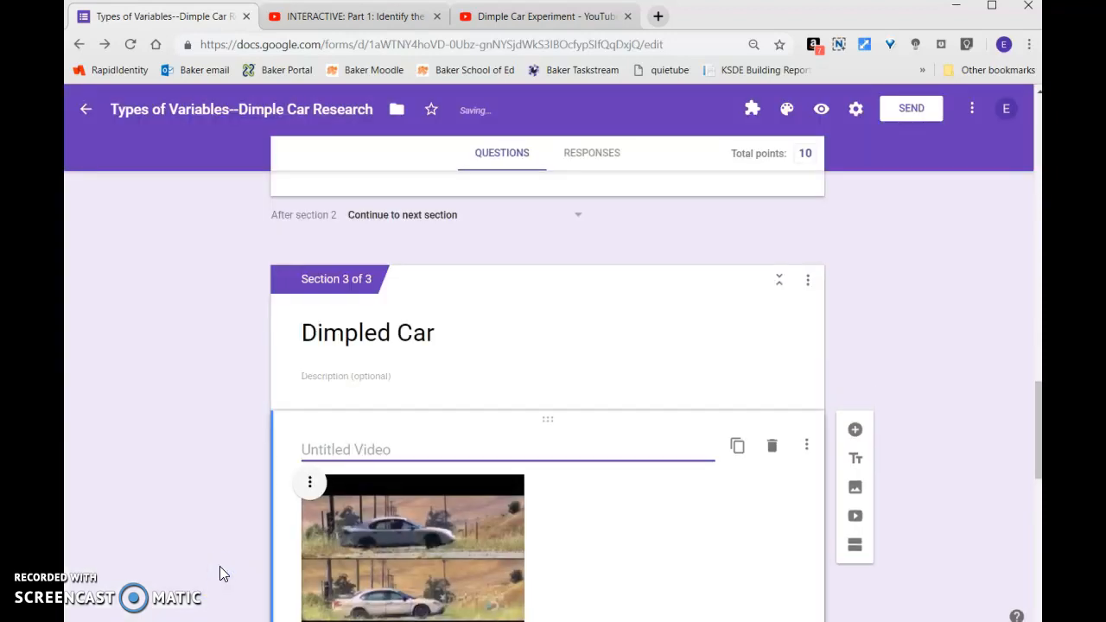
# Step: Title the inserted video "Watch the Dimpled Car experiment. Pay attention to the types of variables used and the data being collected."
pyautogui.scroll(-3, 216, 553)
pyautogui.click(378, 207)
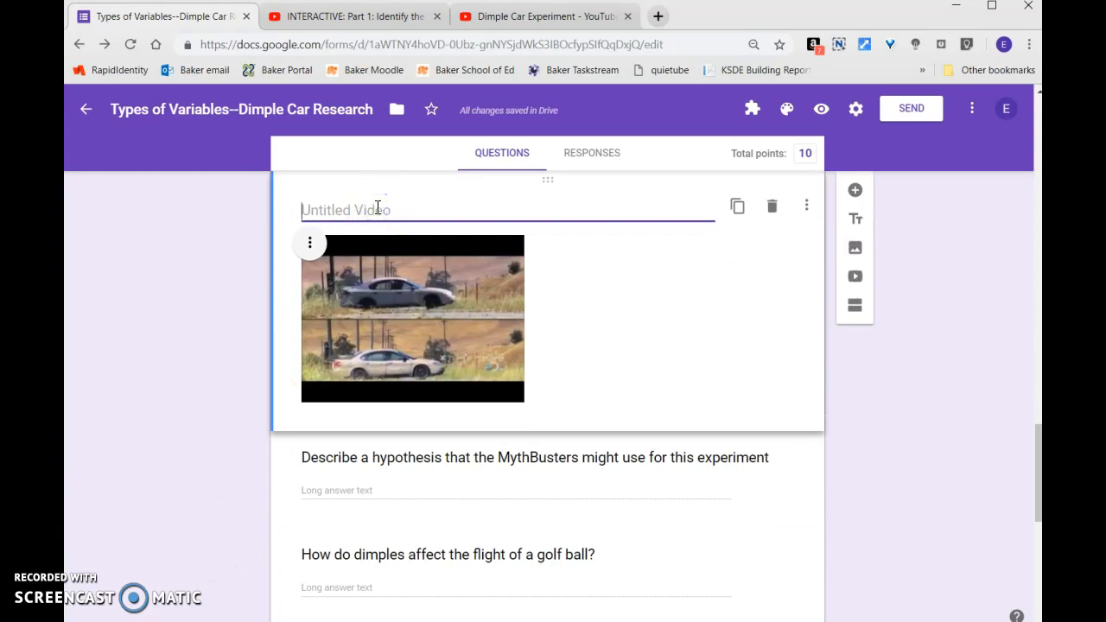
pyautogui.write('Wh')
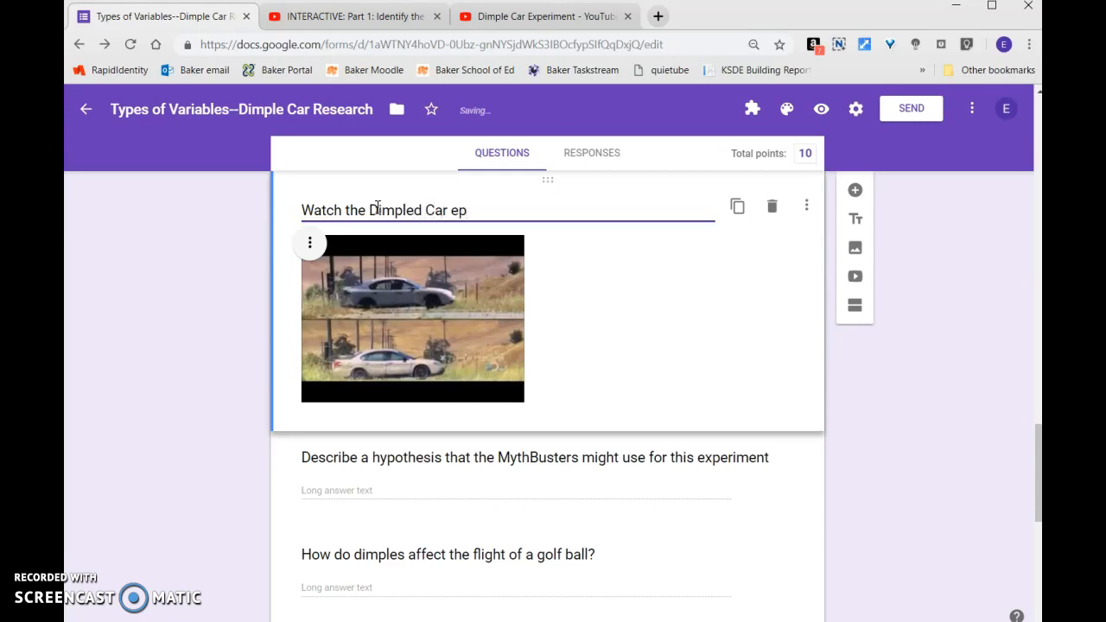
pyautogui.write('y attention')
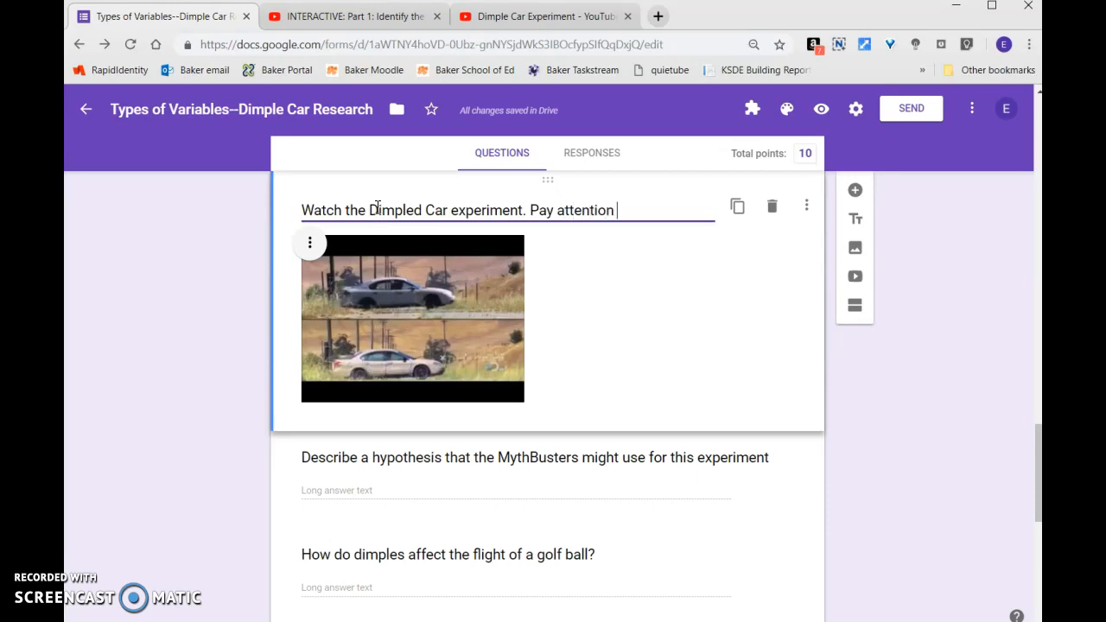
pyautogui.write(' to the types of variables used and the d')
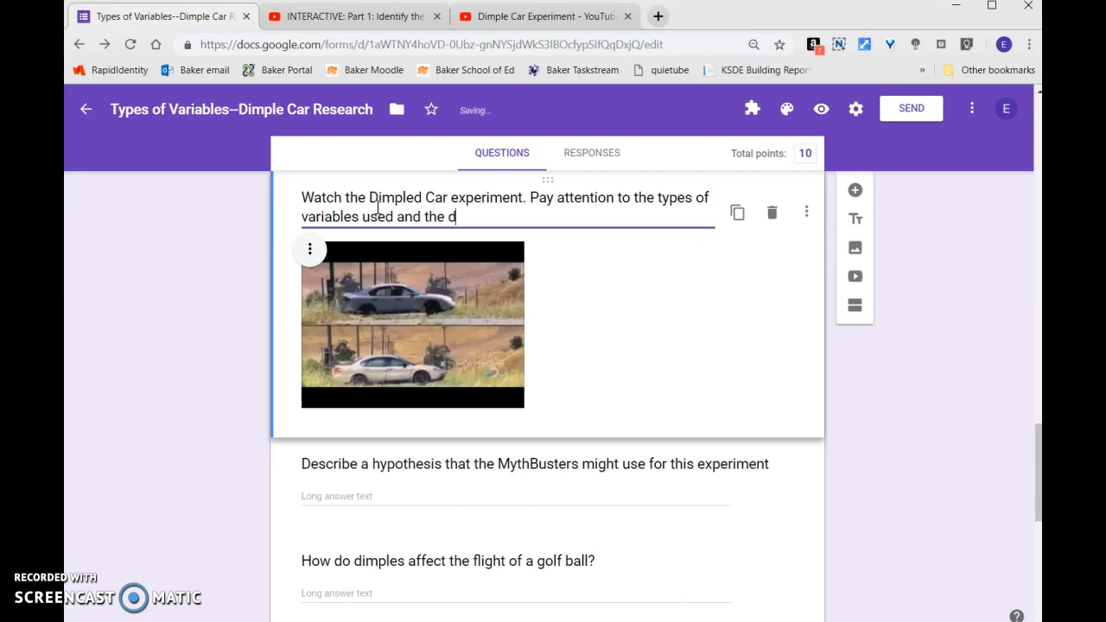
pyautogui.write('collecte')
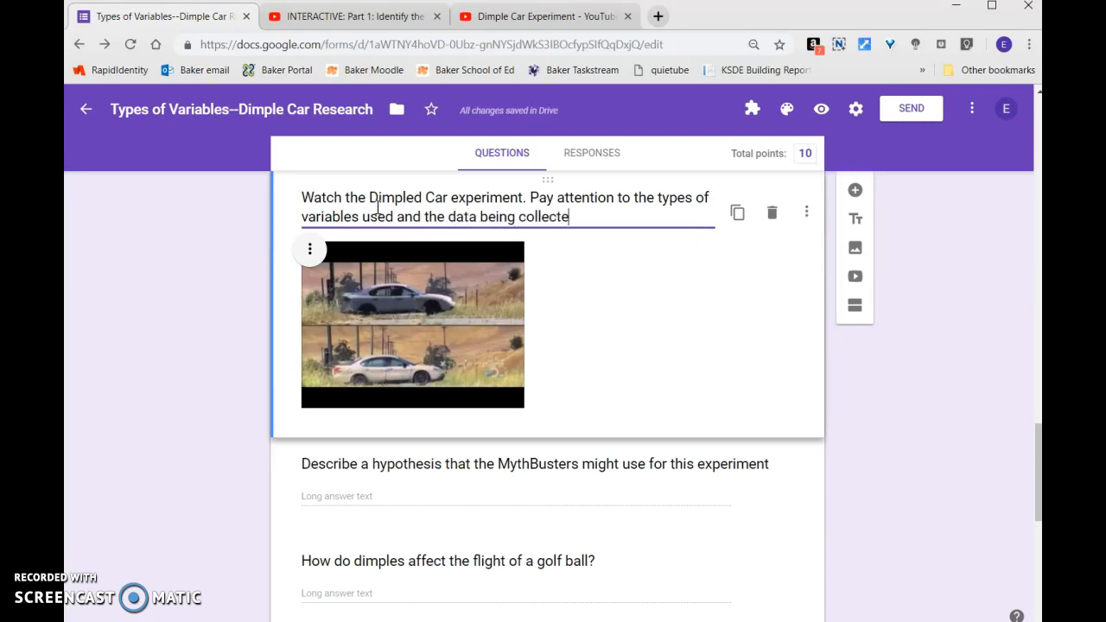
pyautogui.click(237, 347)
# Step: Review the whole form, from the Dimpled Car questions back to the Introduction video and the student information section
pyautogui.scroll(-2, 239, 340)
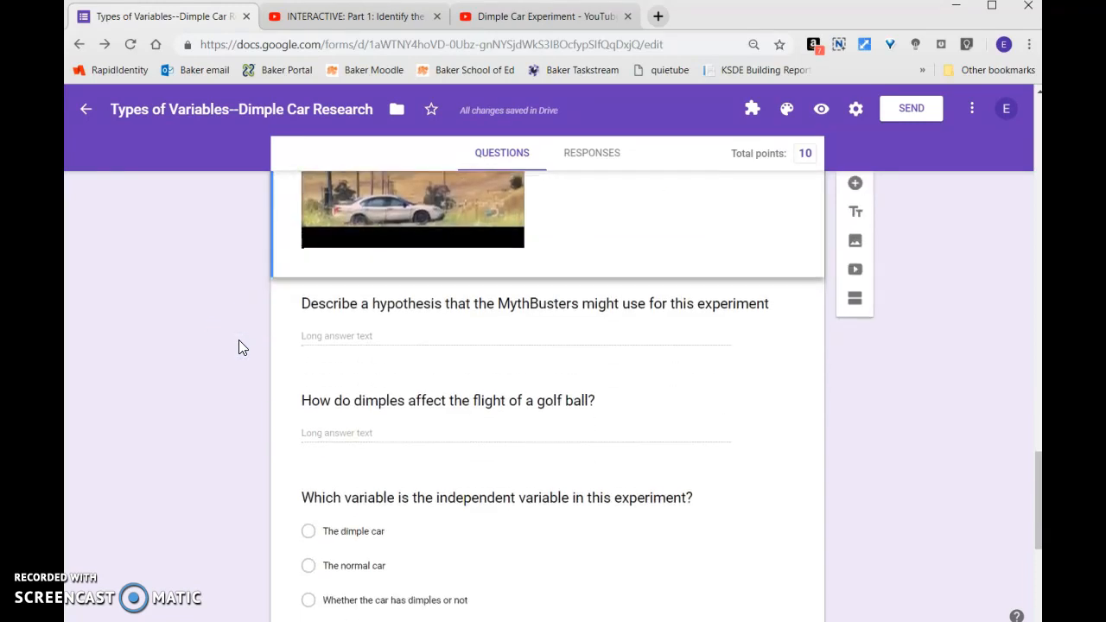
pyautogui.scroll(-5, 240, 341)
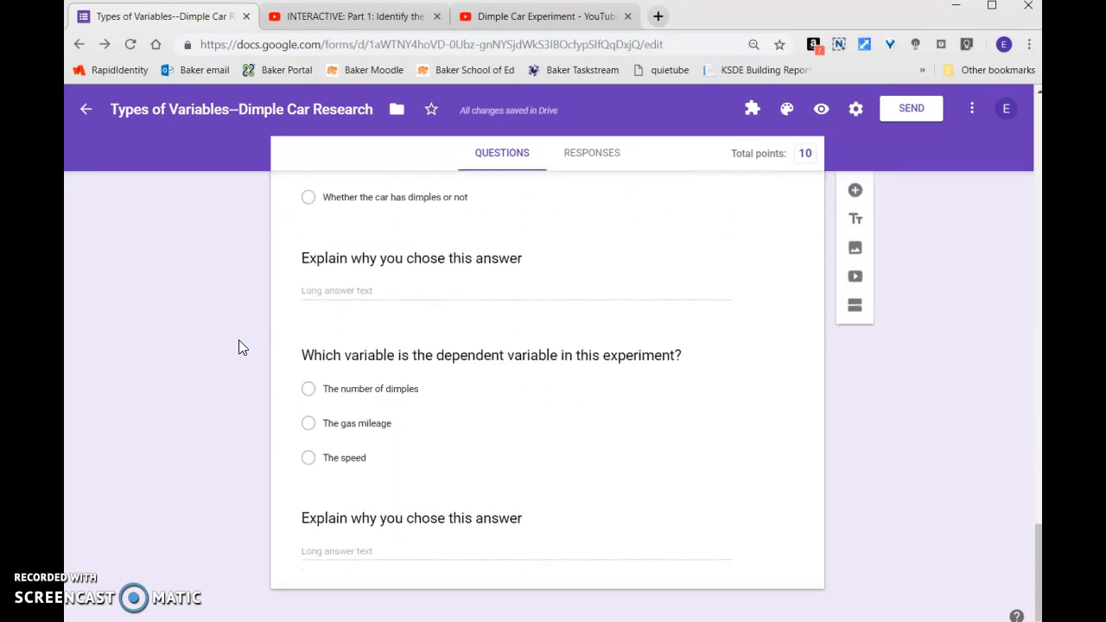
pyautogui.scroll(15, 240, 342)
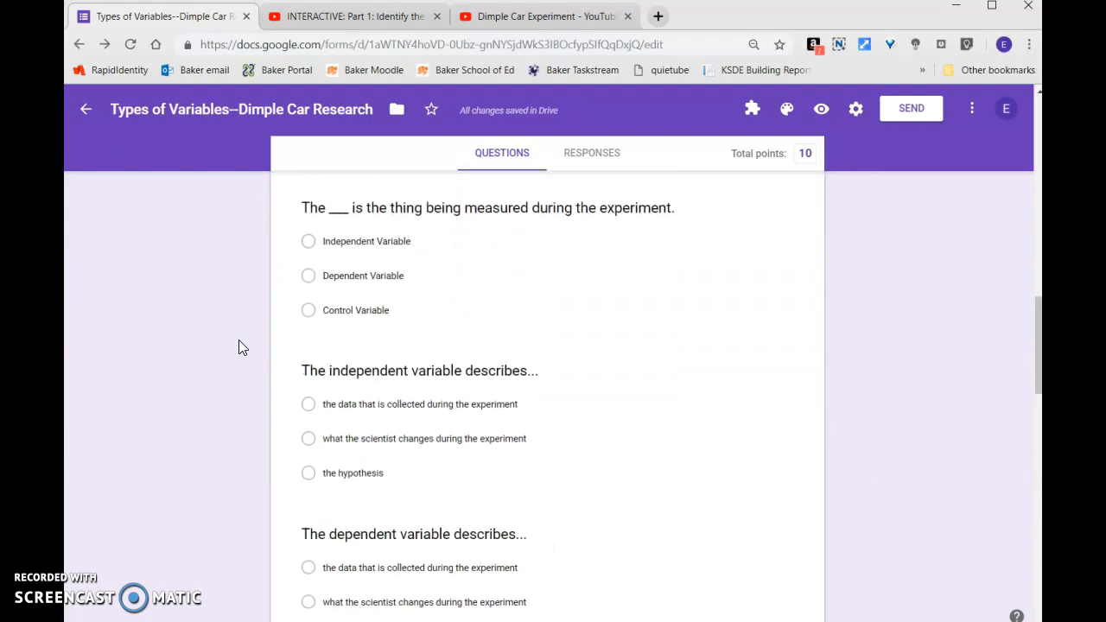
pyautogui.scroll(12, 238, 341)
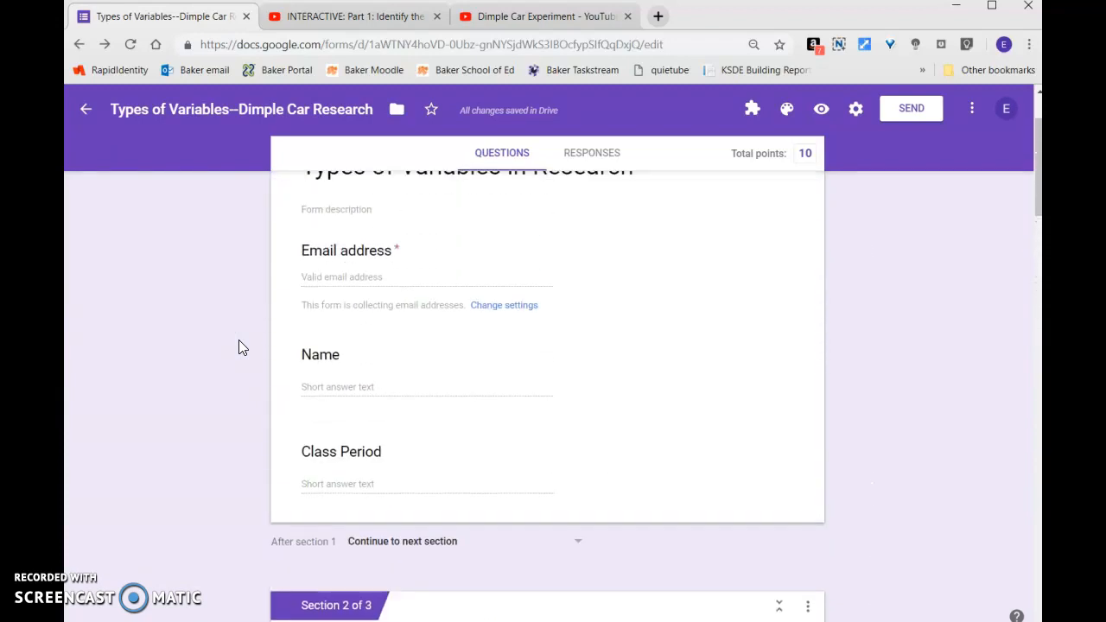
pyautogui.scroll(1, 239, 339)
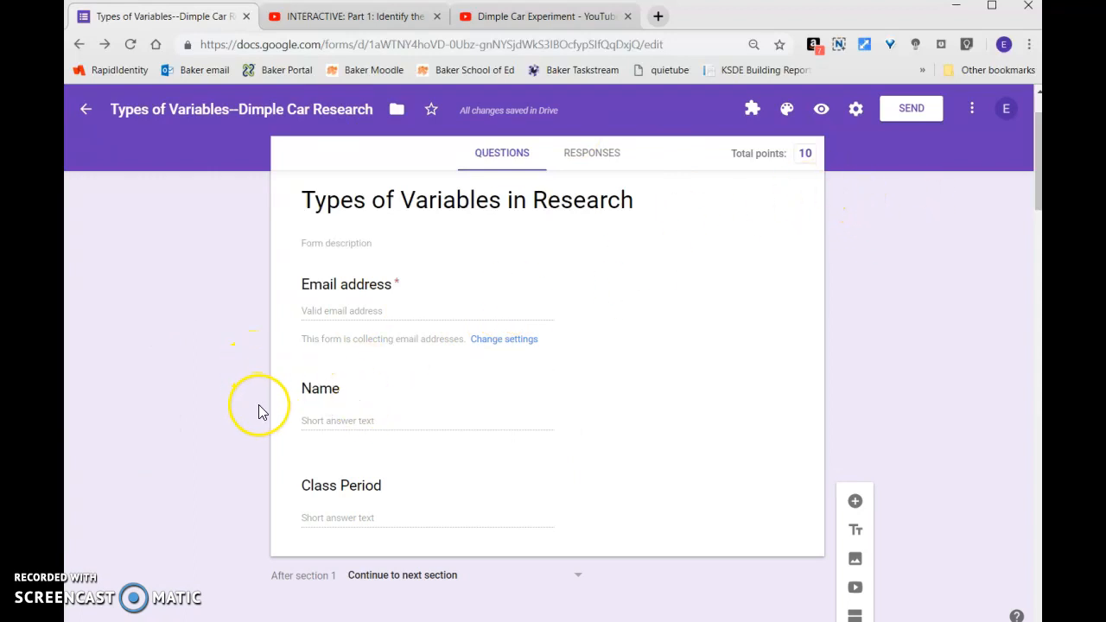
pyautogui.scroll(-5, 258, 404)
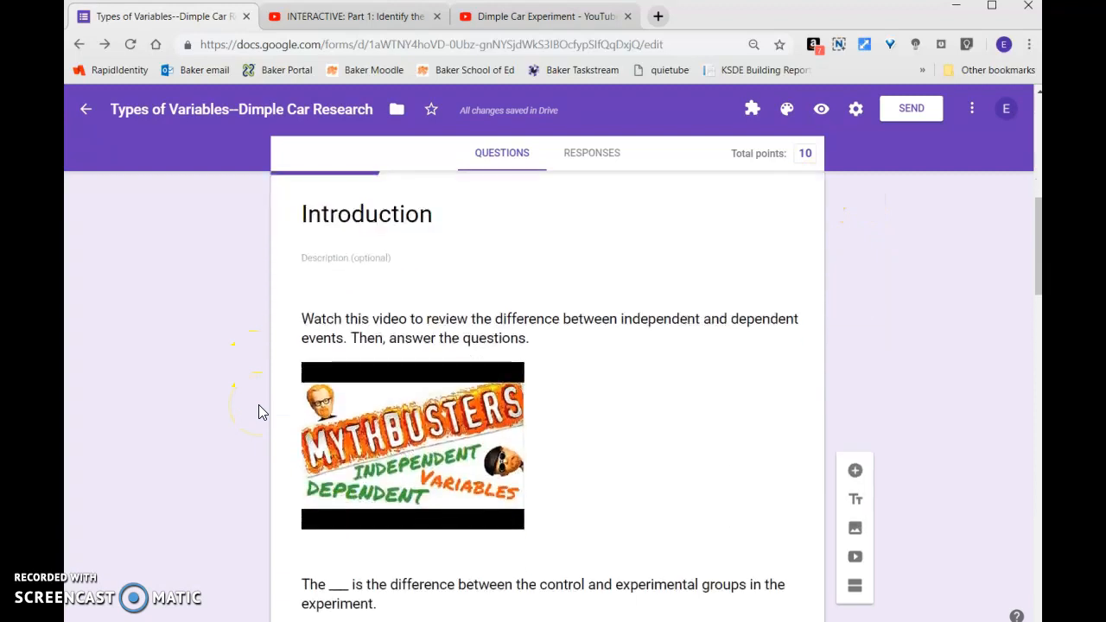
pyautogui.scroll(5, 258, 405)
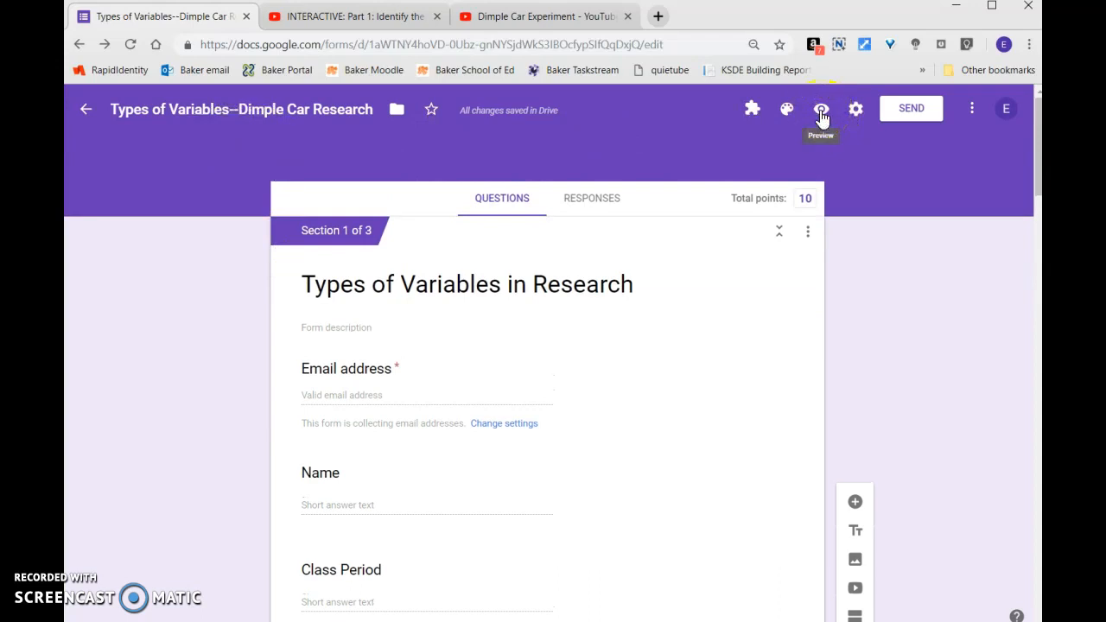
# Step: Preview the form, fill in the email address and name with a saved suggestion, and continue to the Introduction section
pyautogui.click(821, 115)
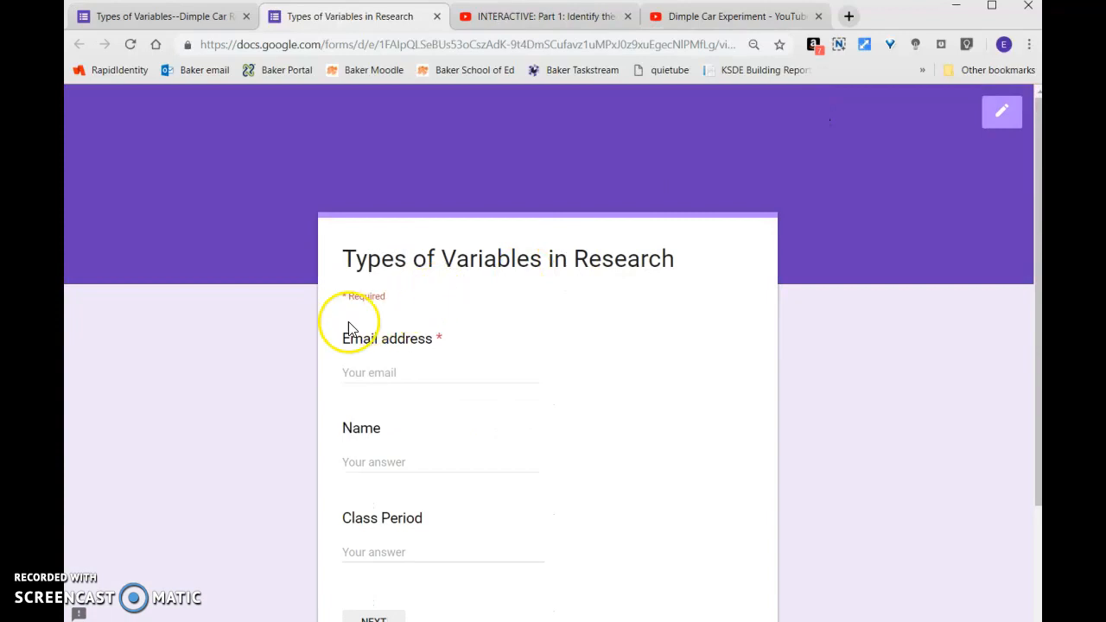
pyautogui.scroll(-1, 316, 341)
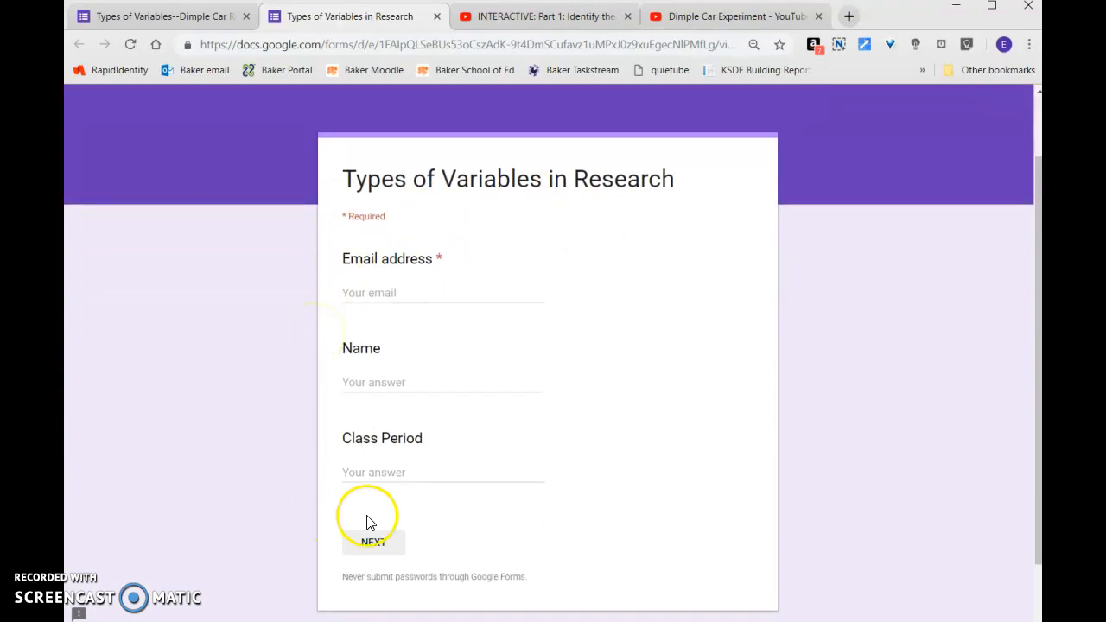
pyautogui.click(416, 299)
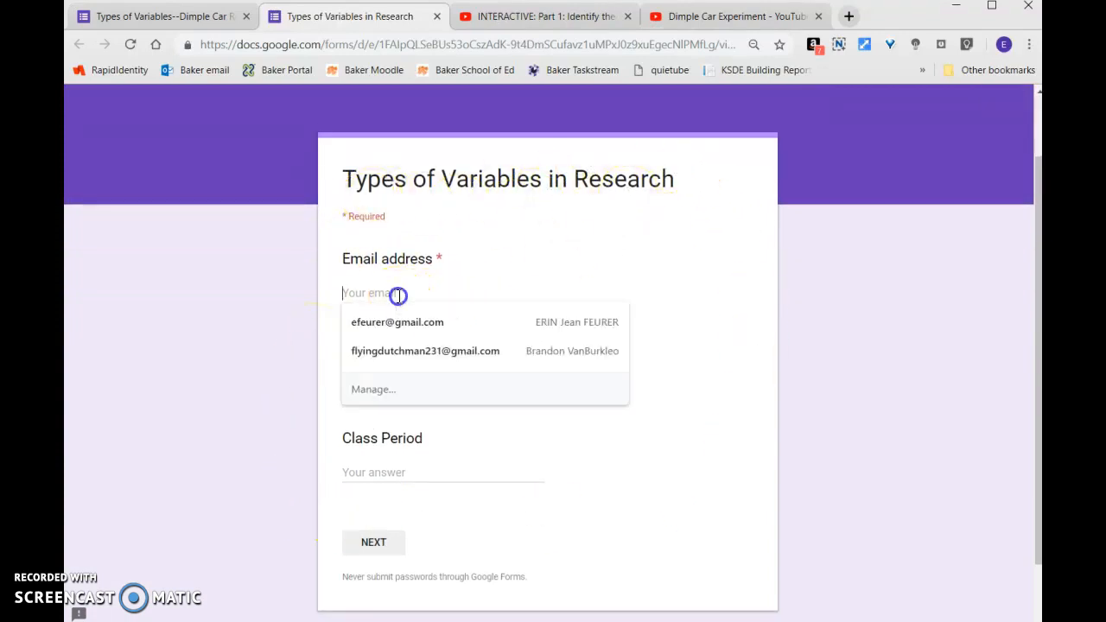
pyautogui.click(403, 316)
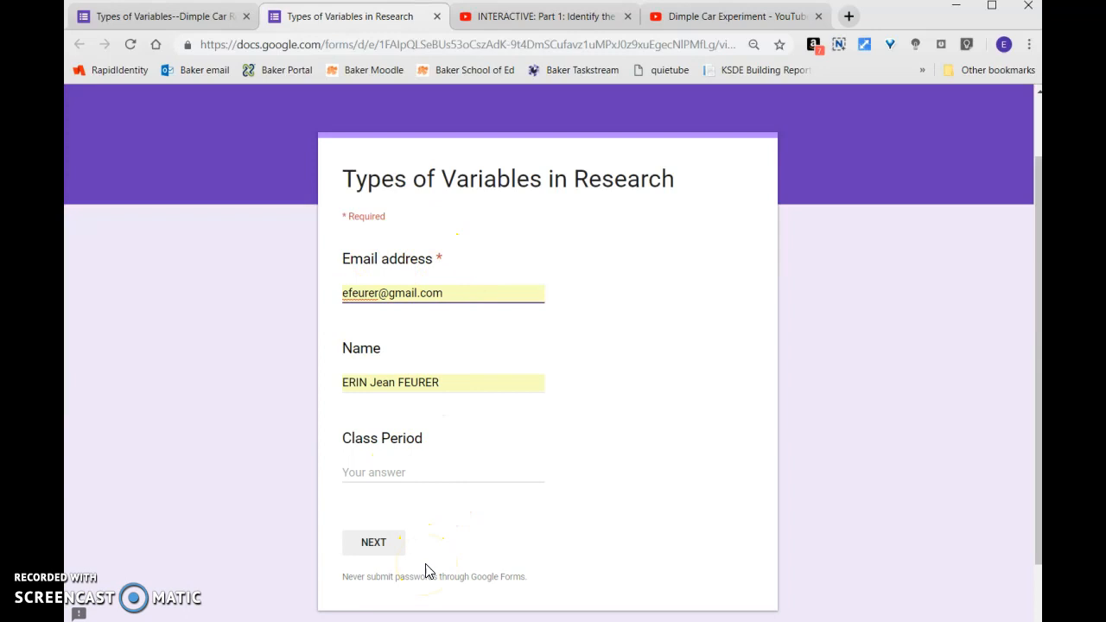
pyautogui.click(375, 544)
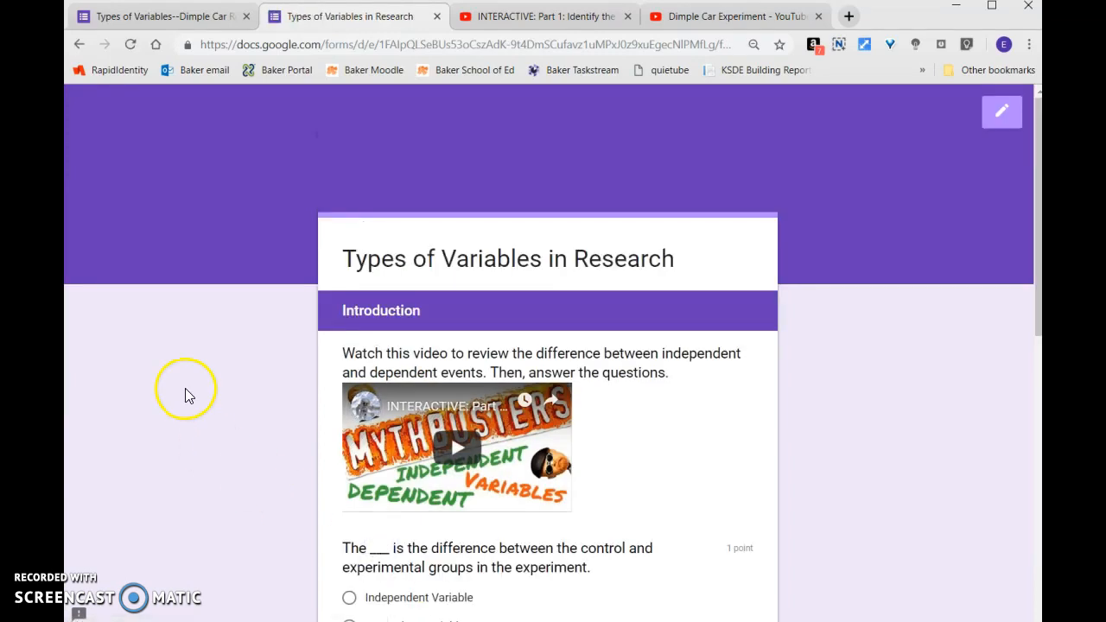
# Step: Test the embedded Introduction video in the preview by playing it briefly and pausing it
pyautogui.scroll(-2, 185, 396)
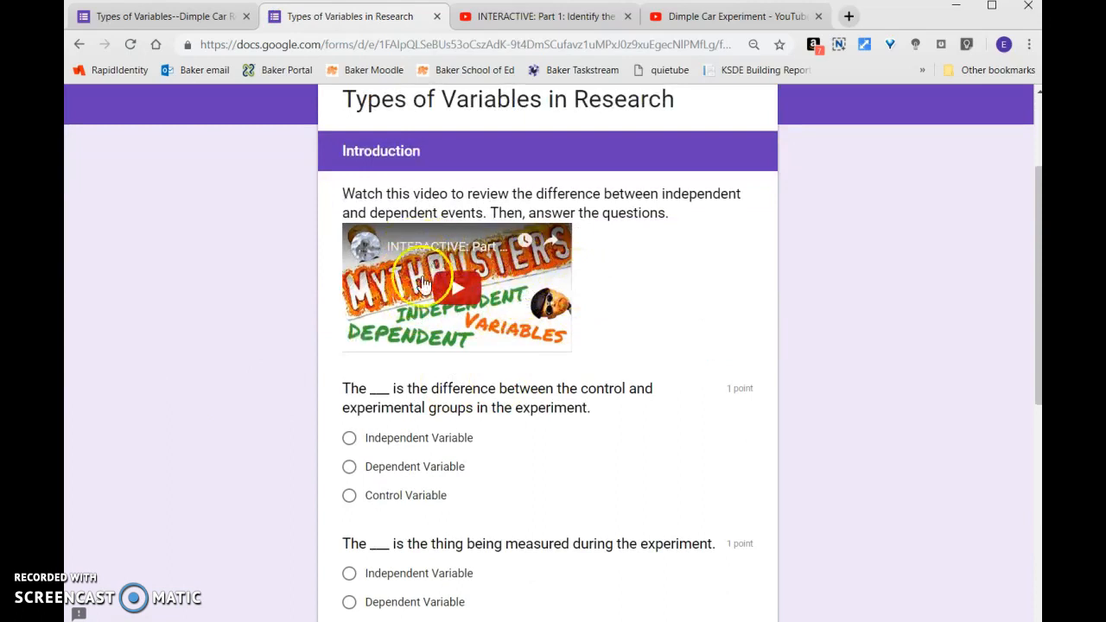
pyautogui.click(484, 324)
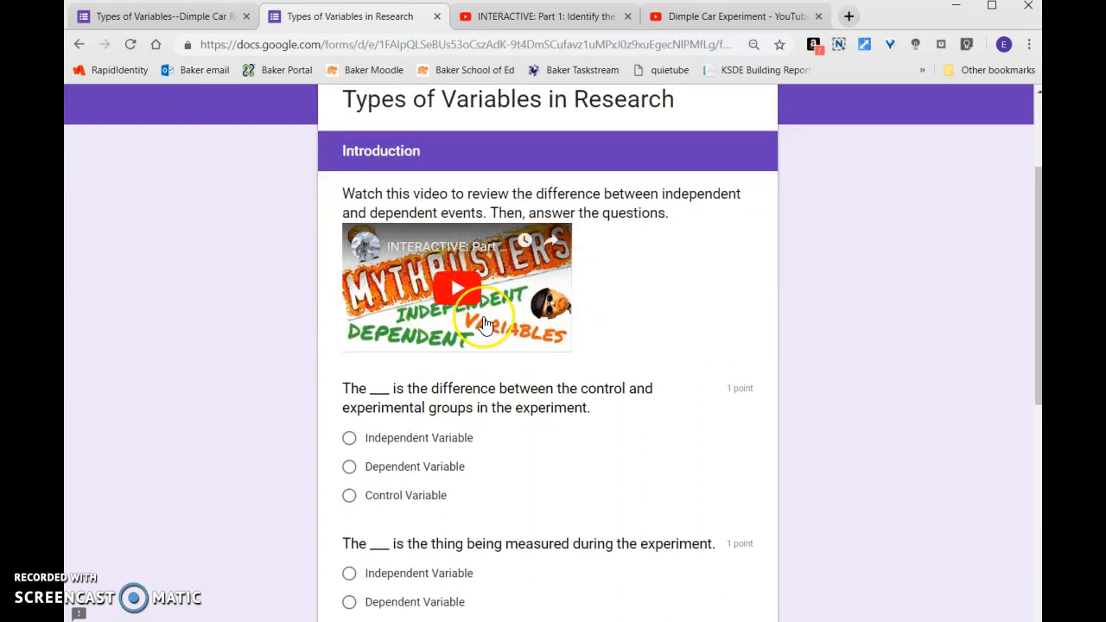
pyautogui.click(456, 294)
pyautogui.click(454, 292)
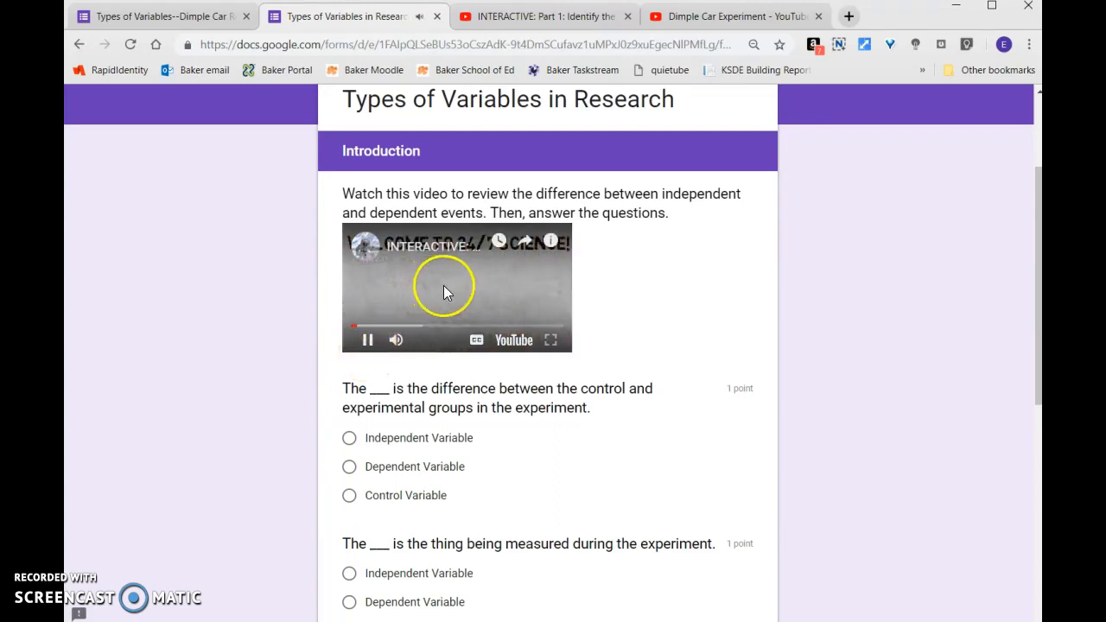
pyautogui.click(378, 350)
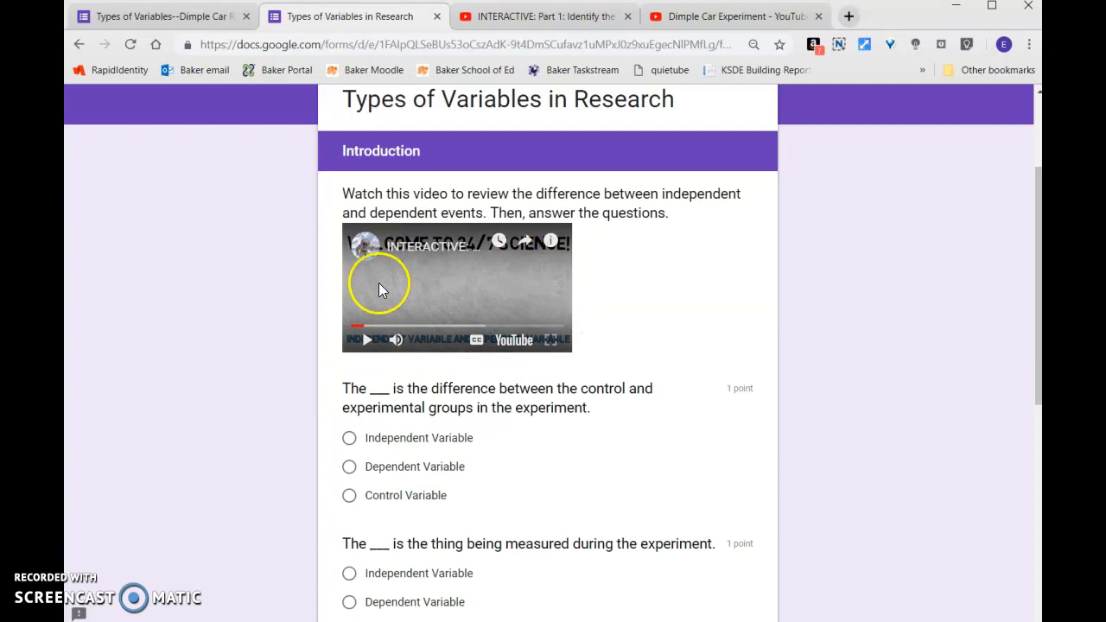
# Step: Look over the Introduction questions below the video and continue to the Dimpled Car section of the preview
pyautogui.scroll(-1, 476, 415)
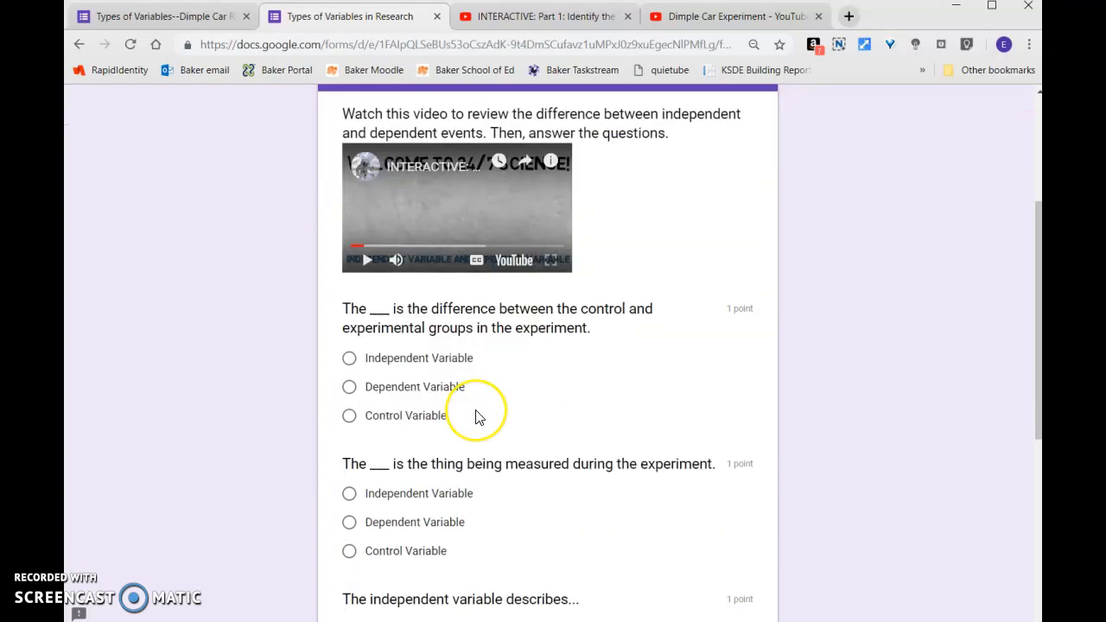
pyautogui.scroll(-4, 475, 417)
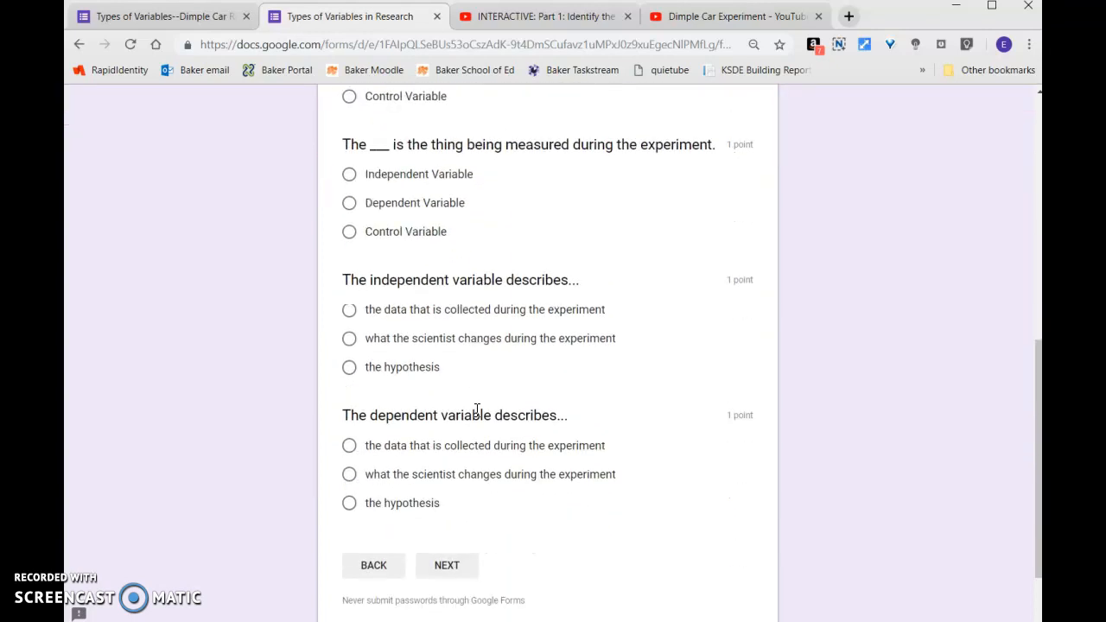
pyautogui.scroll(4, 476, 411)
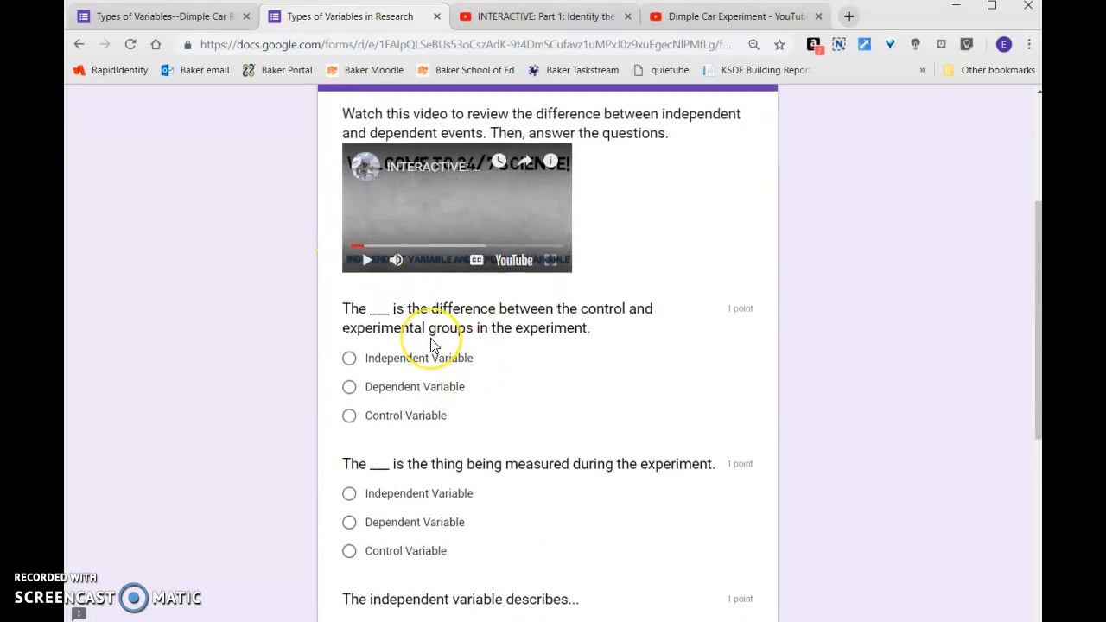
pyautogui.scroll(-5, 434, 346)
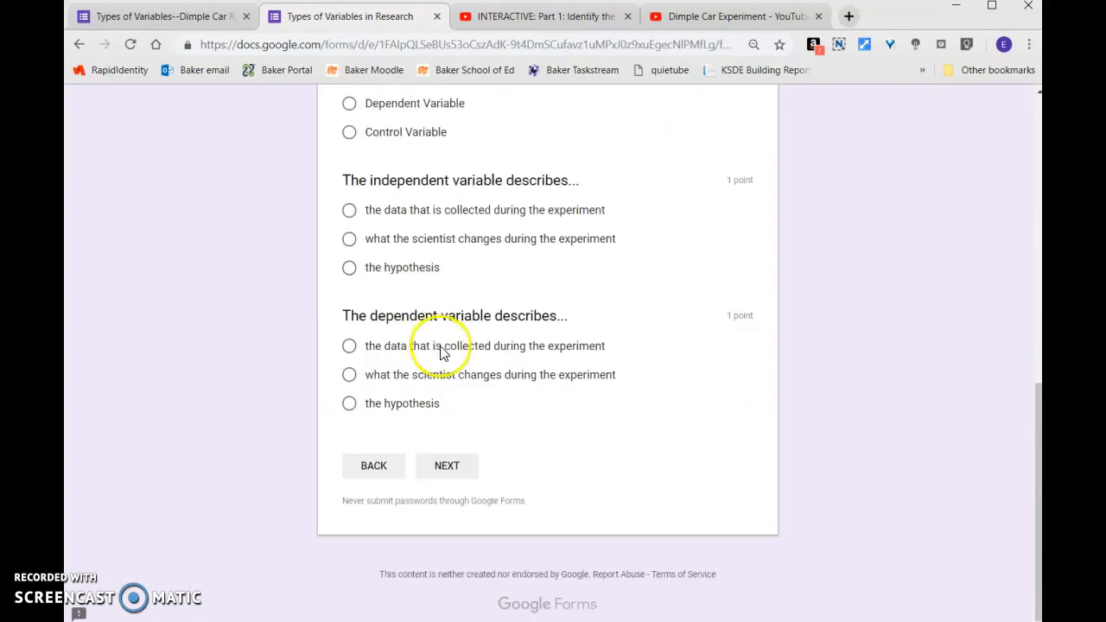
pyautogui.click(447, 467)
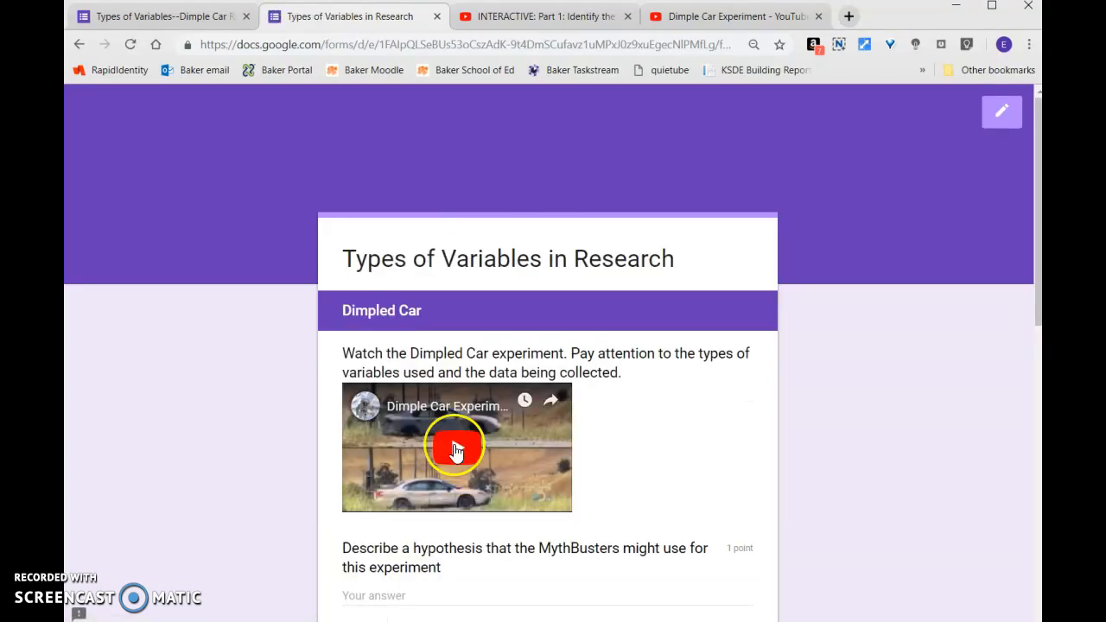
# Step: Test the embedded Dimple Car Experiment video in the preview by playing it briefly and pausing it
pyautogui.scroll(-2, 251, 397)
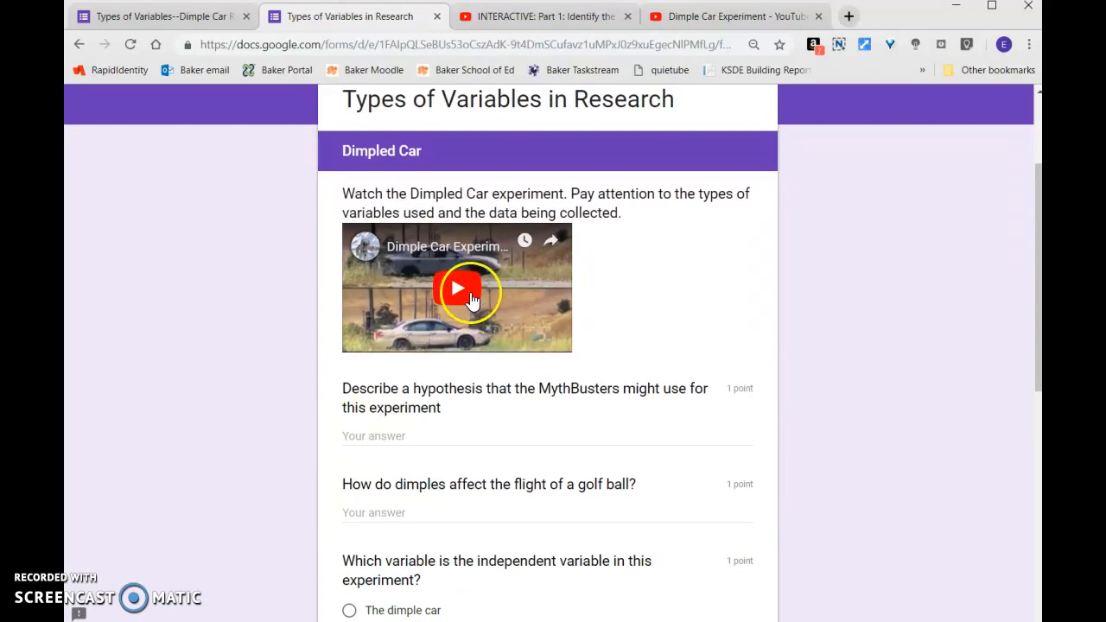
pyautogui.click(455, 293)
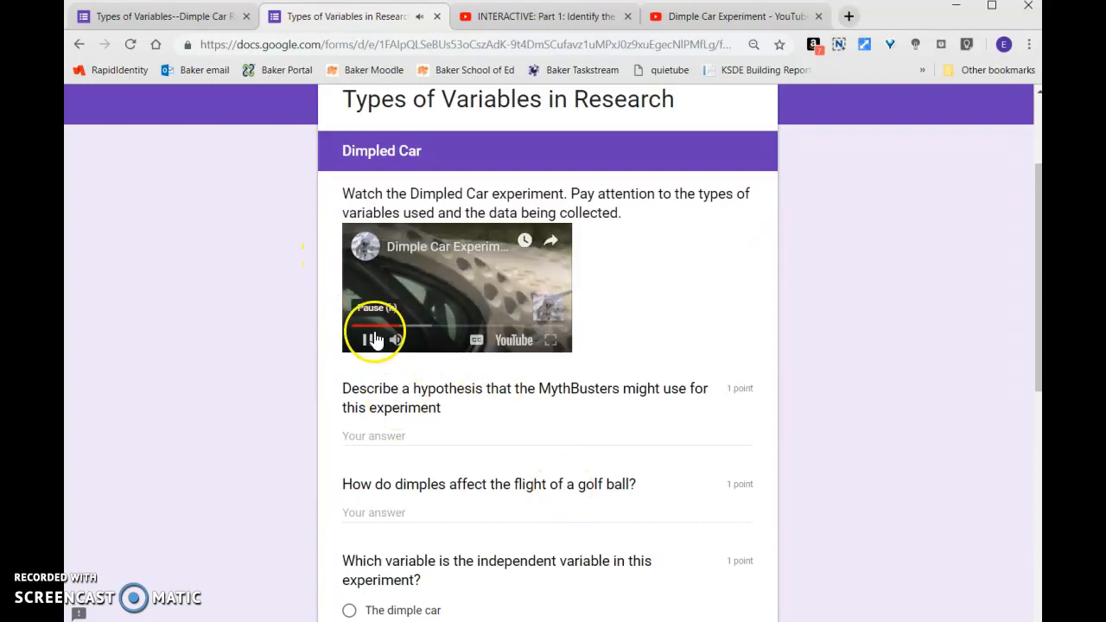
pyautogui.click(371, 339)
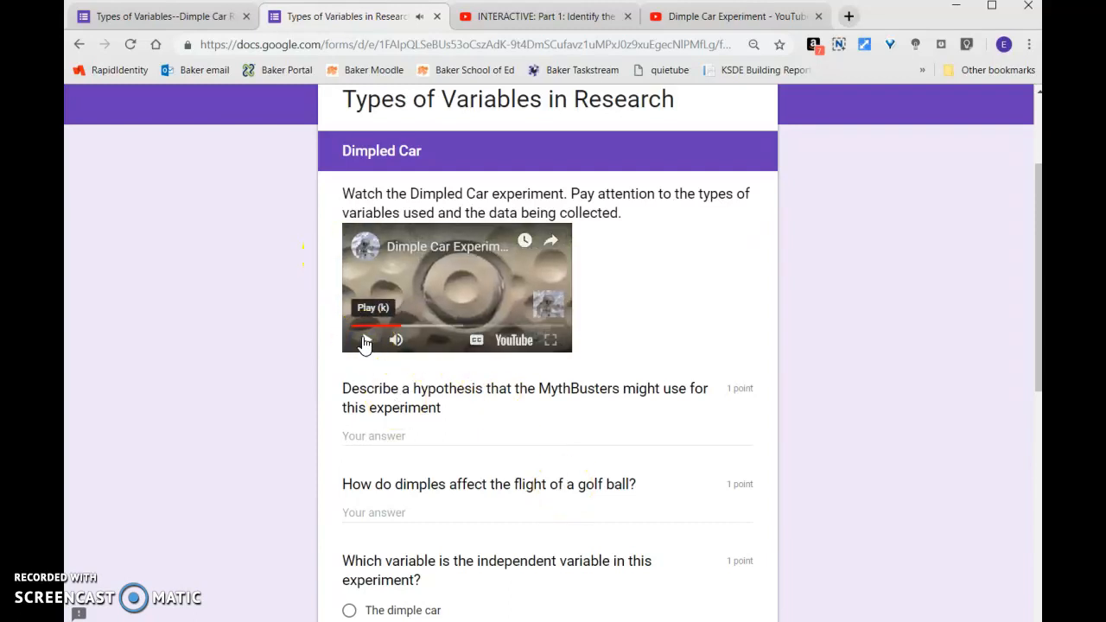
# Step: Look over the Dimpled Car questions below the embedded video in the form preview
pyautogui.scroll(-4, 364, 344)
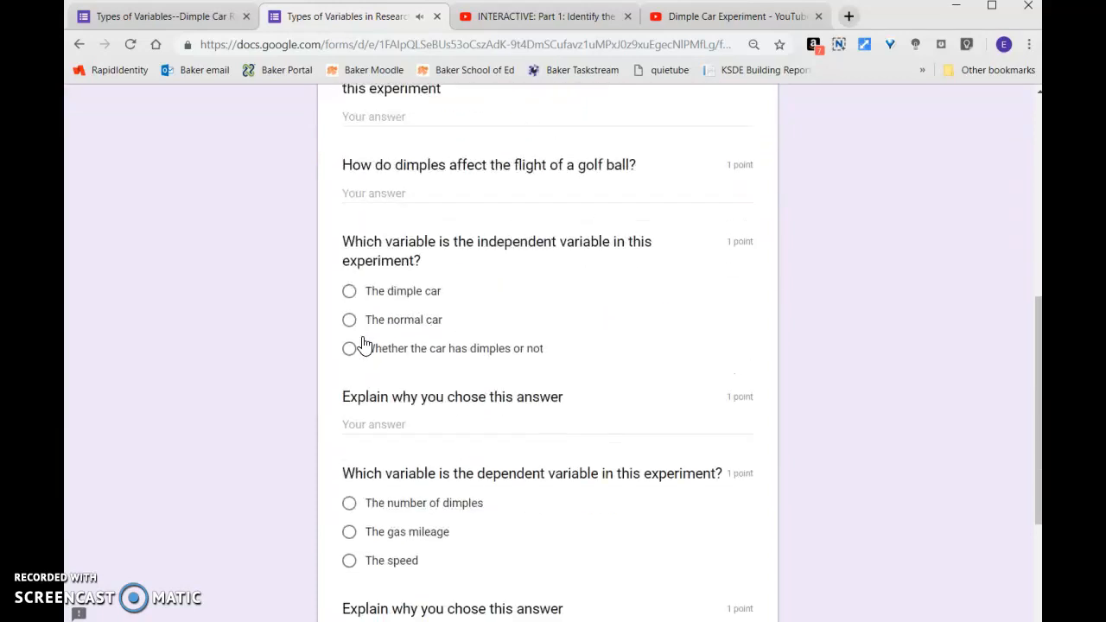
pyautogui.scroll(-3, 365, 344)
pyautogui.scroll(6, 365, 344)
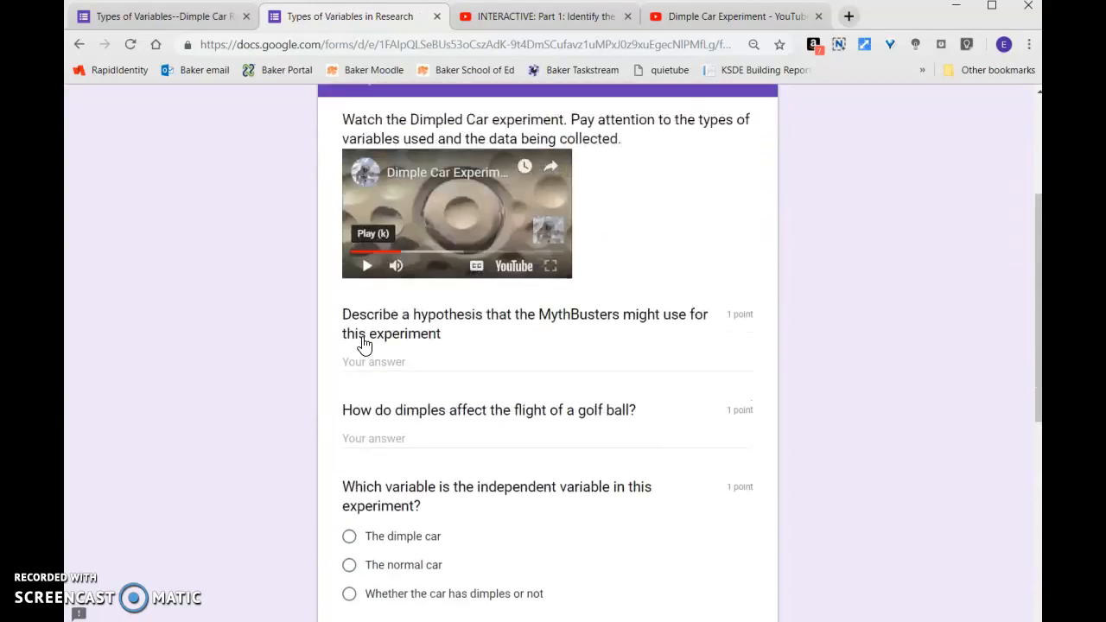
pyautogui.scroll(3, 365, 344)
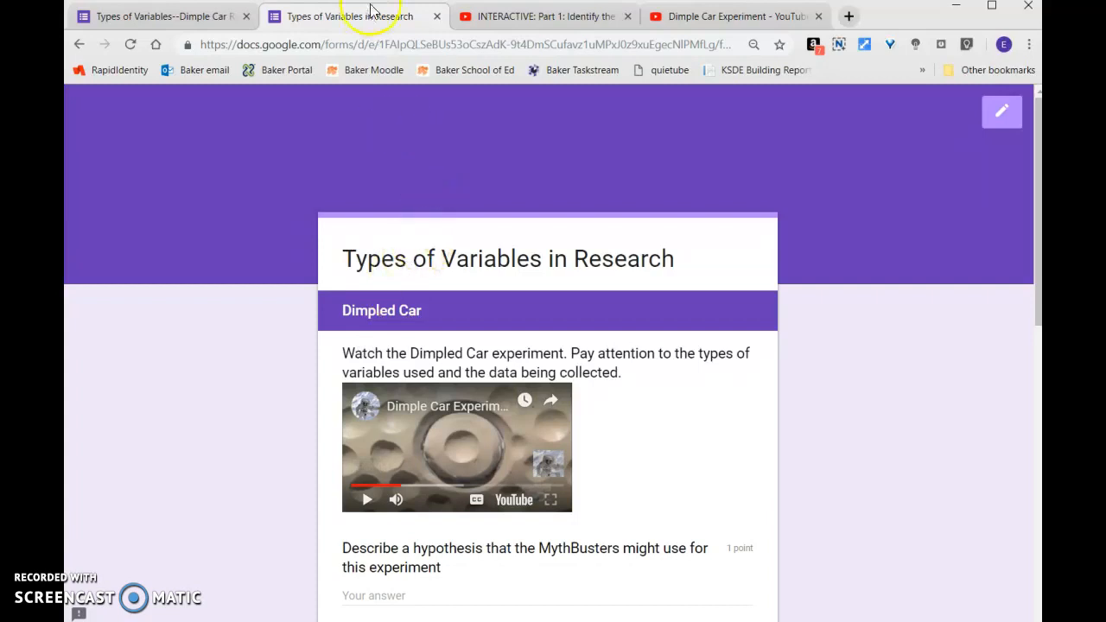
# Step: Close the form preview, leaving its unsaved responses behind, and return to the Types of Variables--Dimple Car Research form editor
pyautogui.click(436, 16)
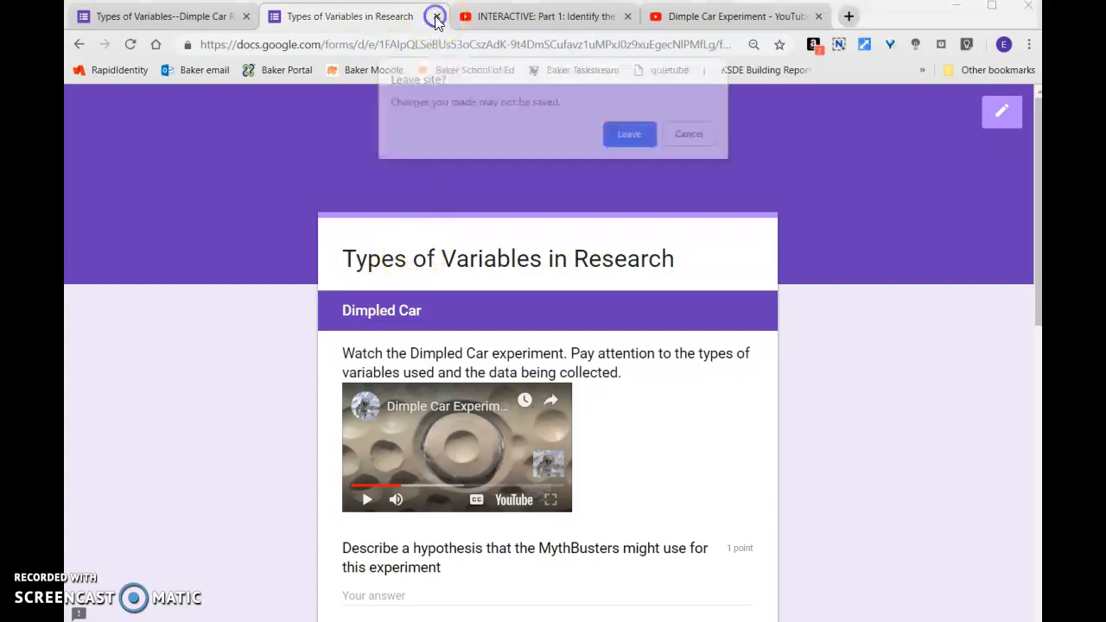
pyautogui.click(629, 134)
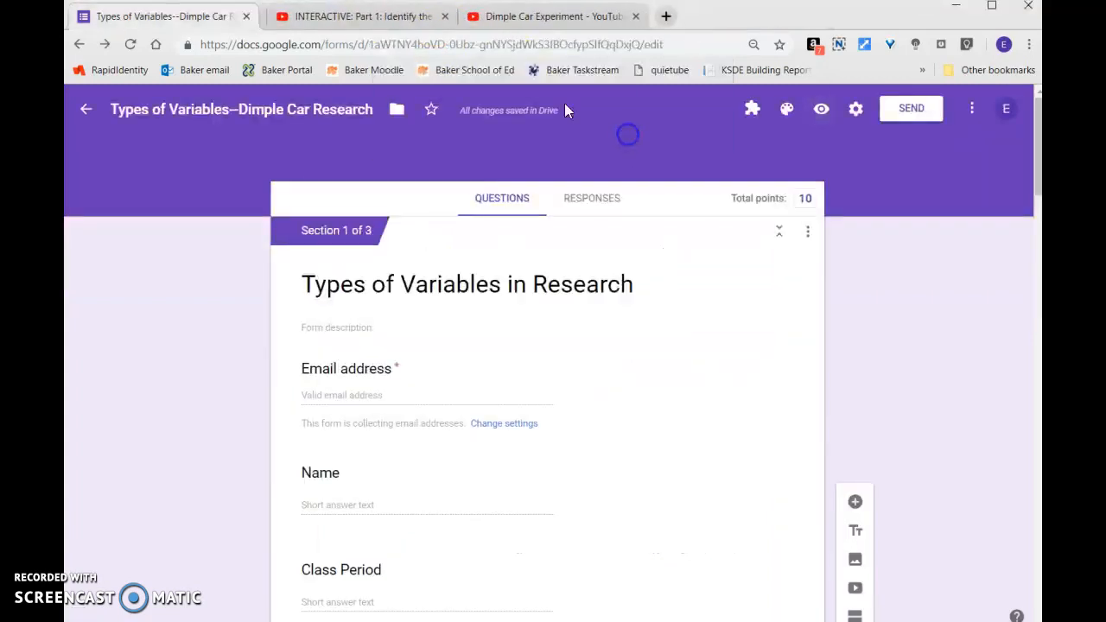
pyautogui.click(124, 16)
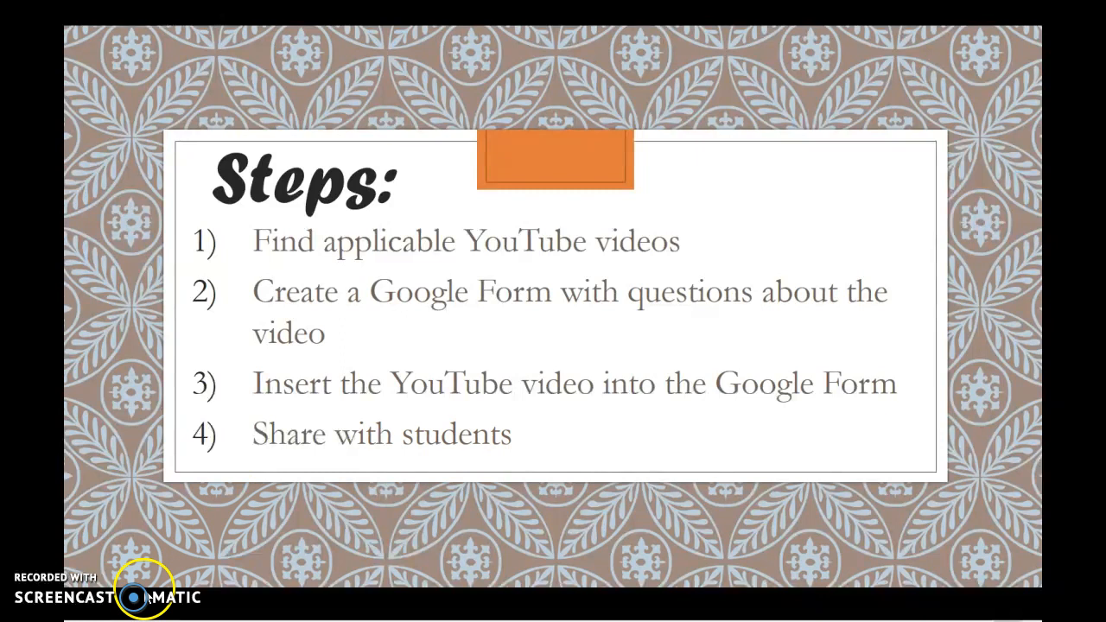
pyautogui.click(142, 547)
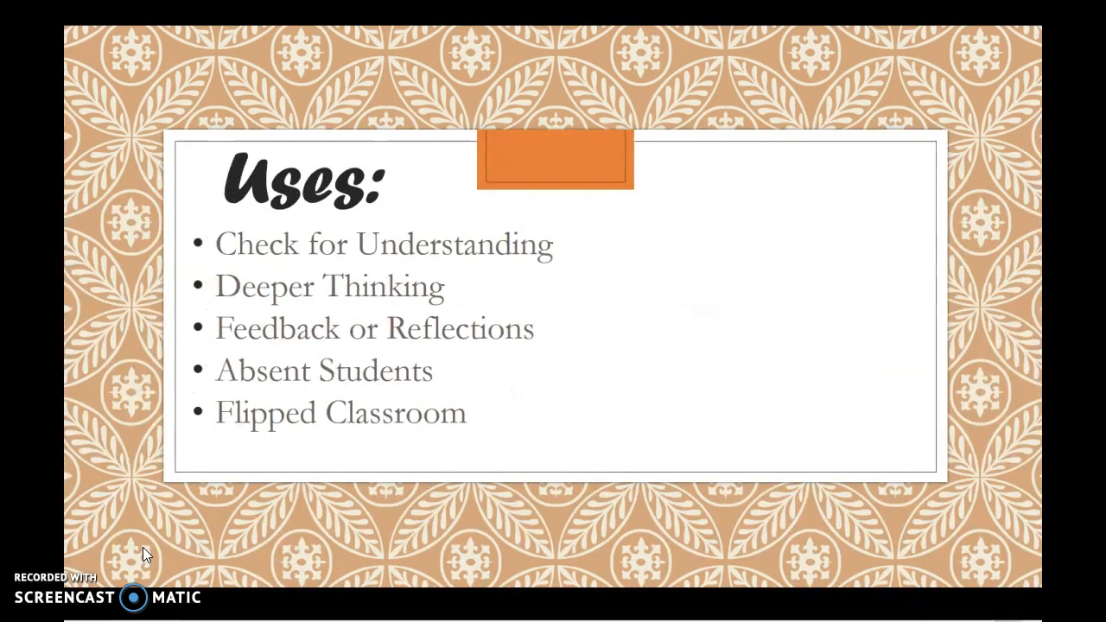